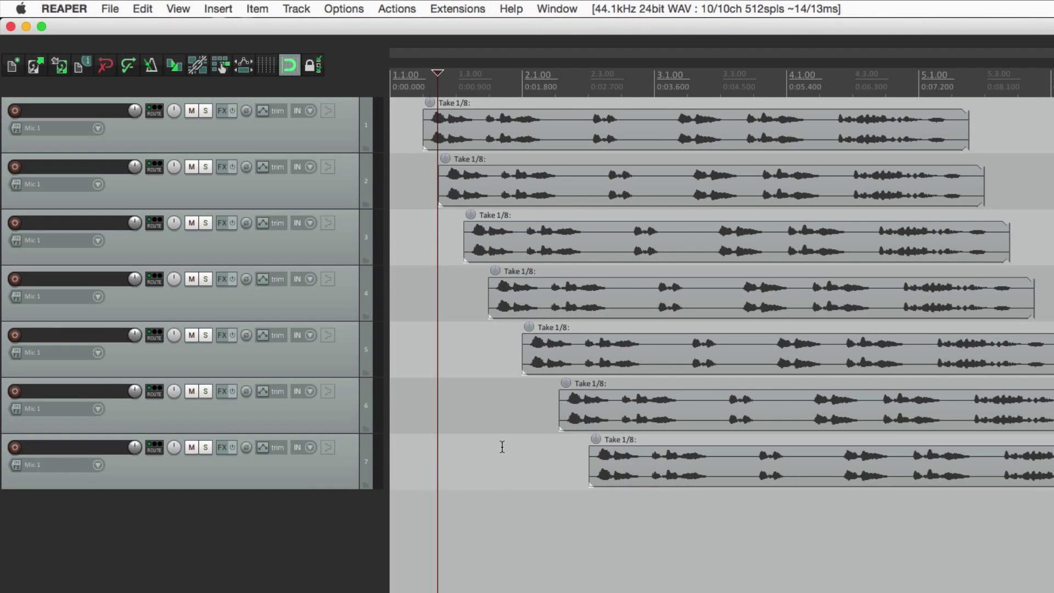
Open the Mixer from the View menu and dock it along the bottom of the main window.
click(164, 8)
click(167, 40)
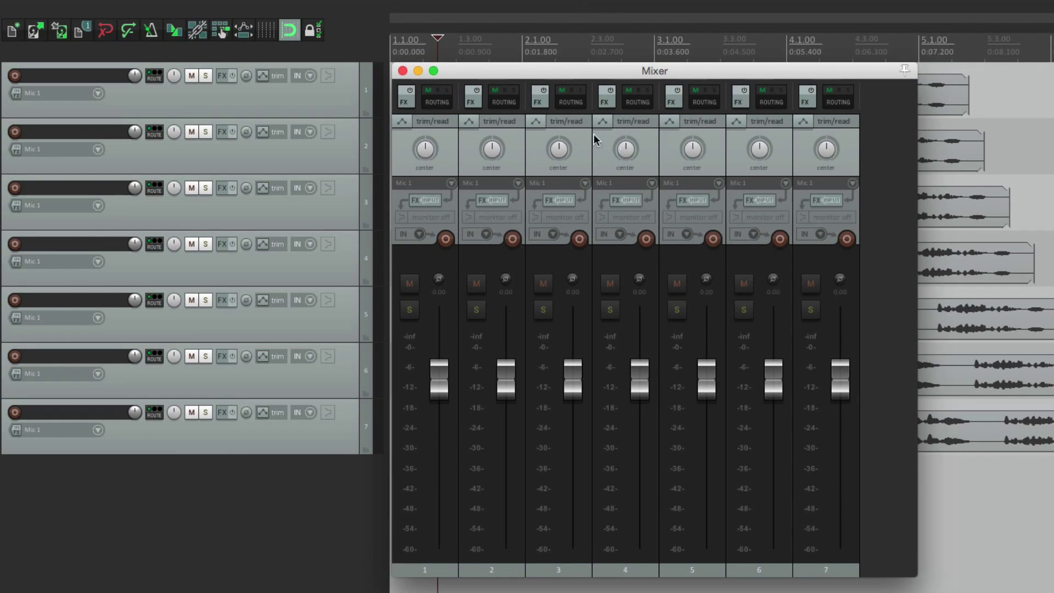
mouse_move(588, 68)
mouse_down()
mouse_move(598, 114)
mouse_move(585, 69)
mouse_up()
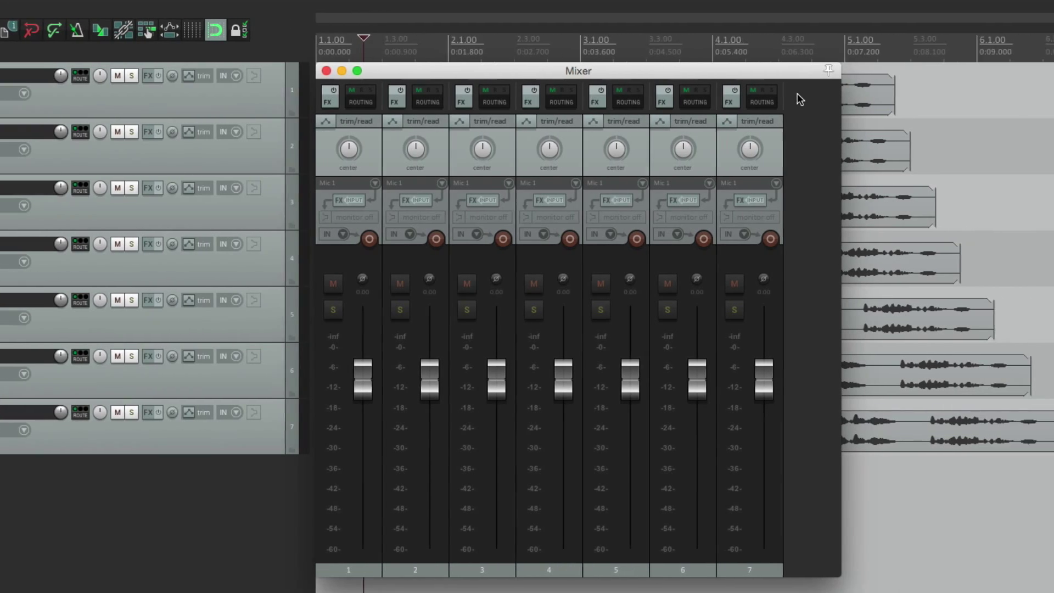
right_click(872, 99)
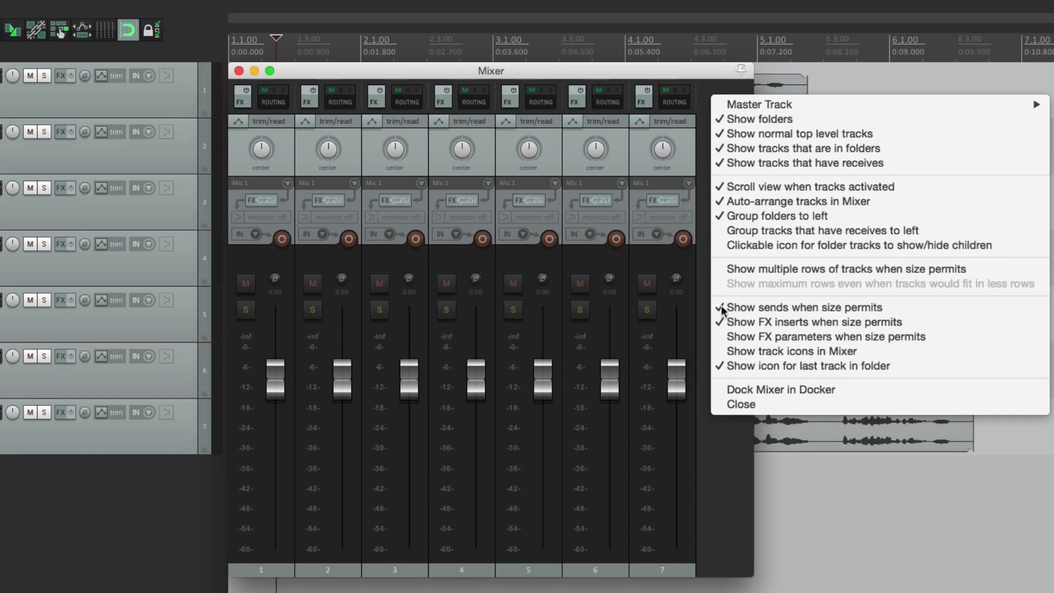
click(711, 389)
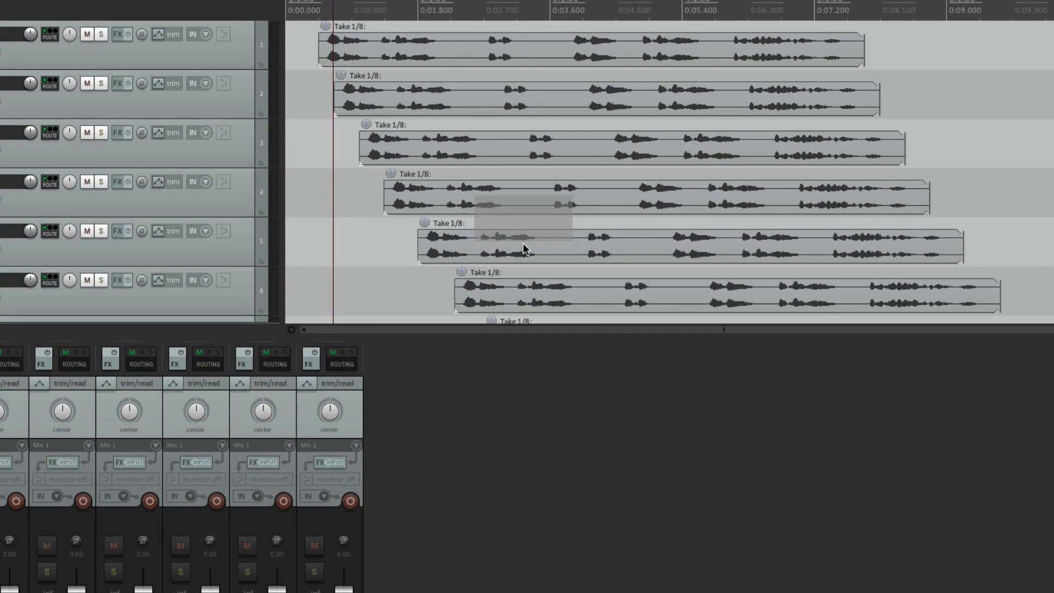
Float the Mixer again with Super+M, then dock it at the bottom once more.
key(super+m)
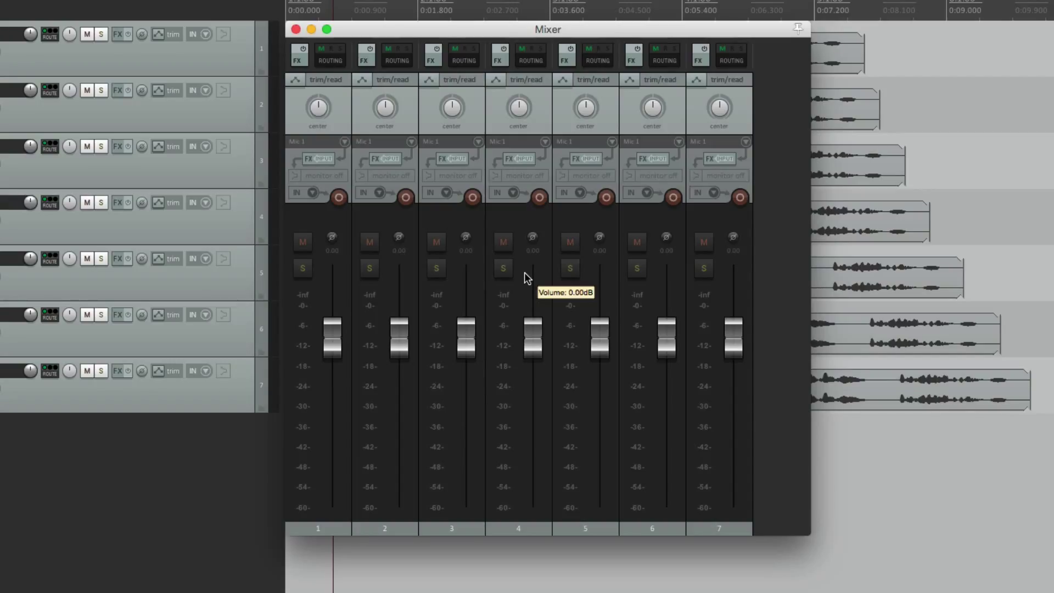
right_click(771, 70)
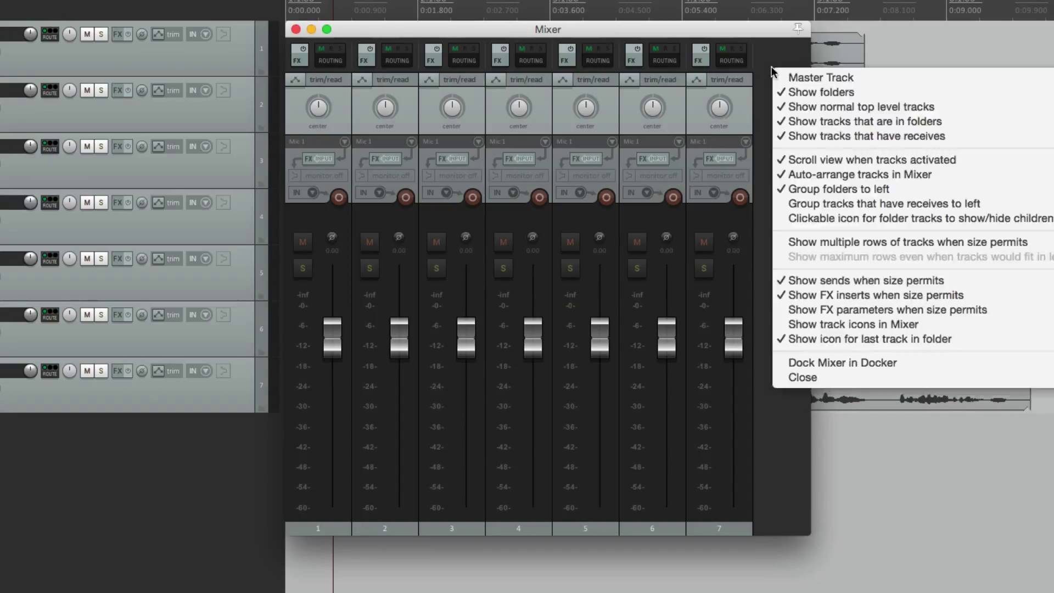
click(789, 363)
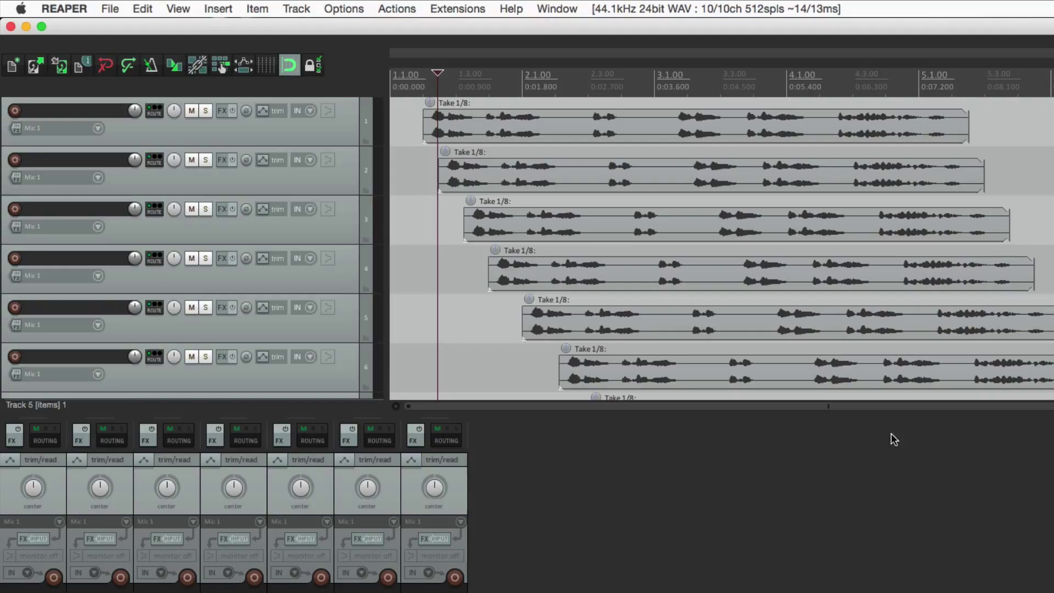
Open Media Item Properties and dock it in the bottom docker.
click(178, 8)
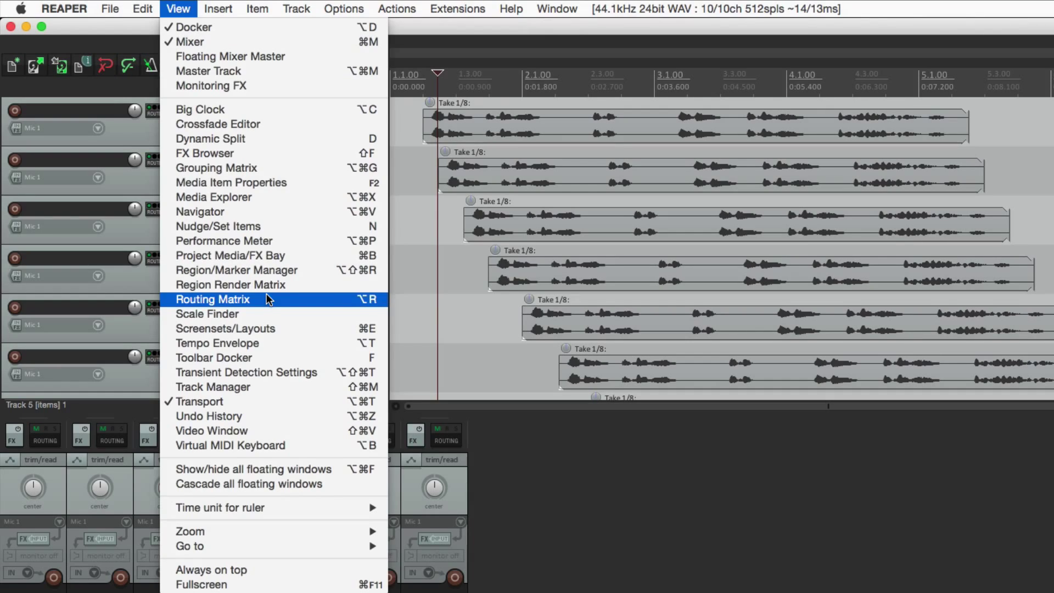
click(277, 183)
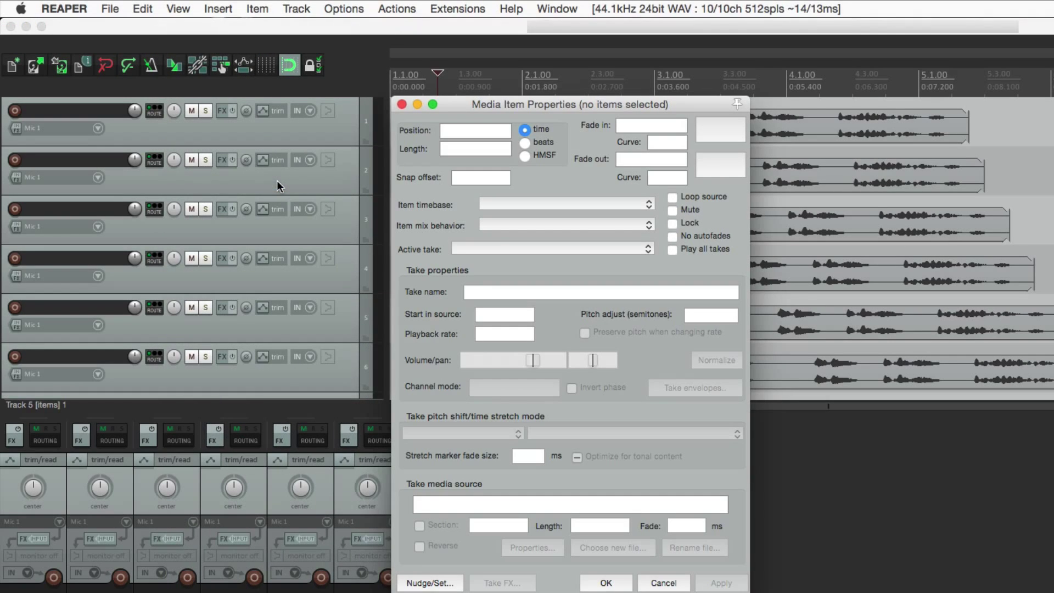
right_click(735, 189)
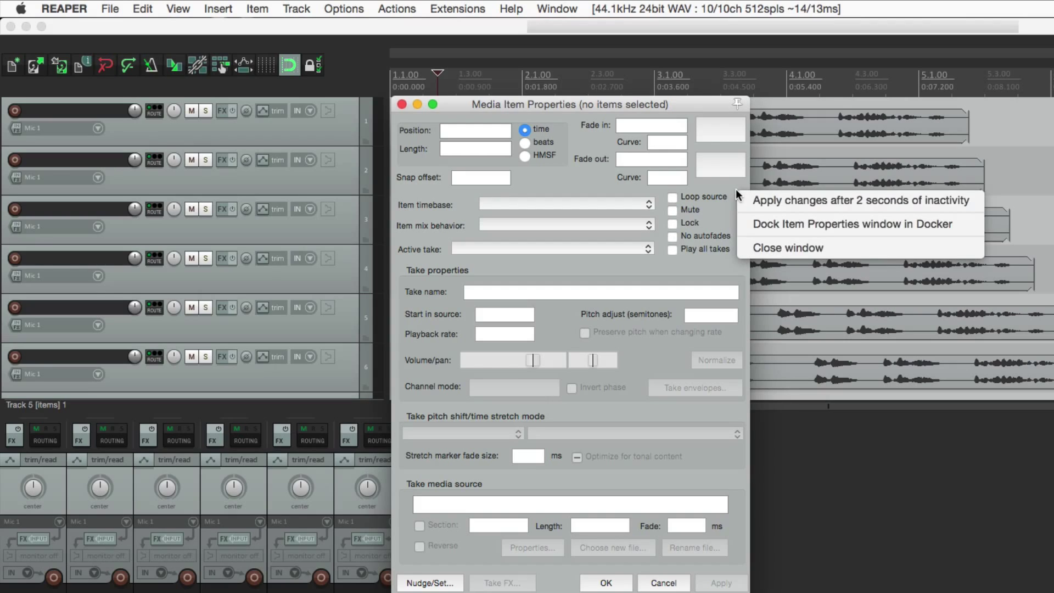
click(755, 225)
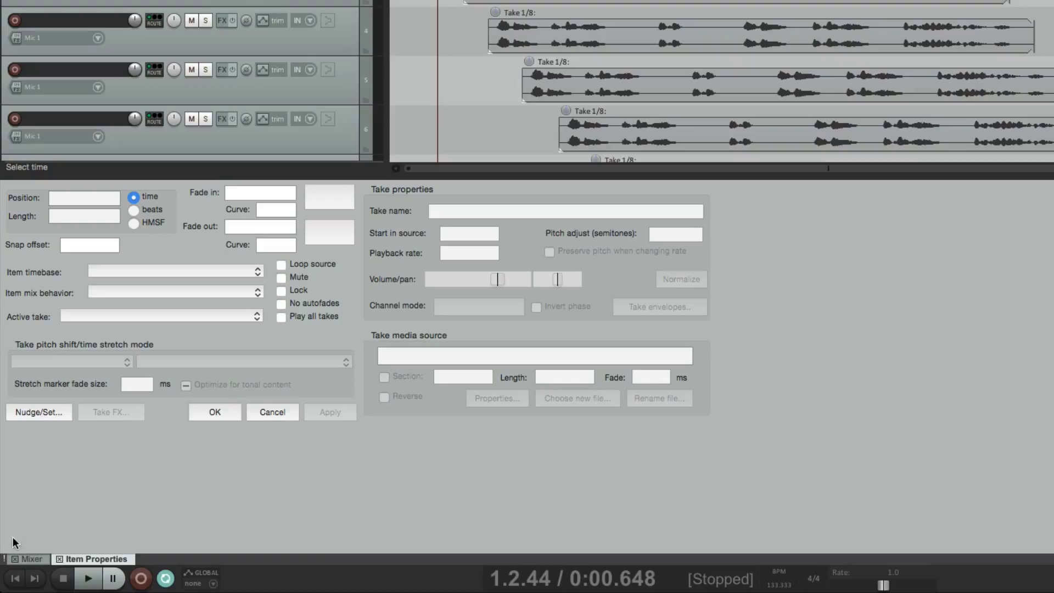
Switch the docker between the Mixer and Item Properties tabs, bringing the Mixer back into view.
click(36, 561)
click(87, 557)
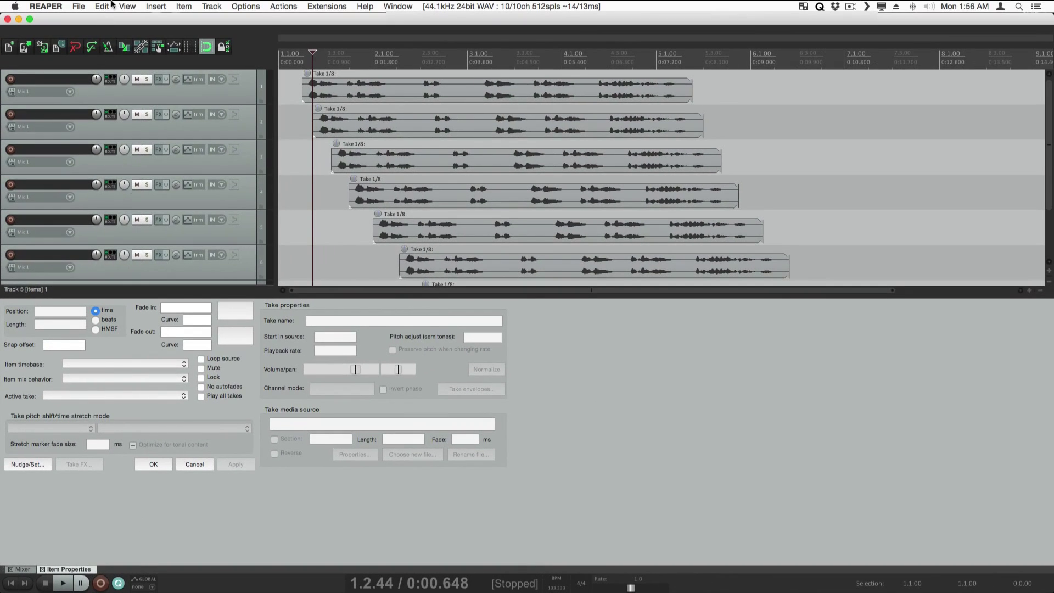
click(128, 7)
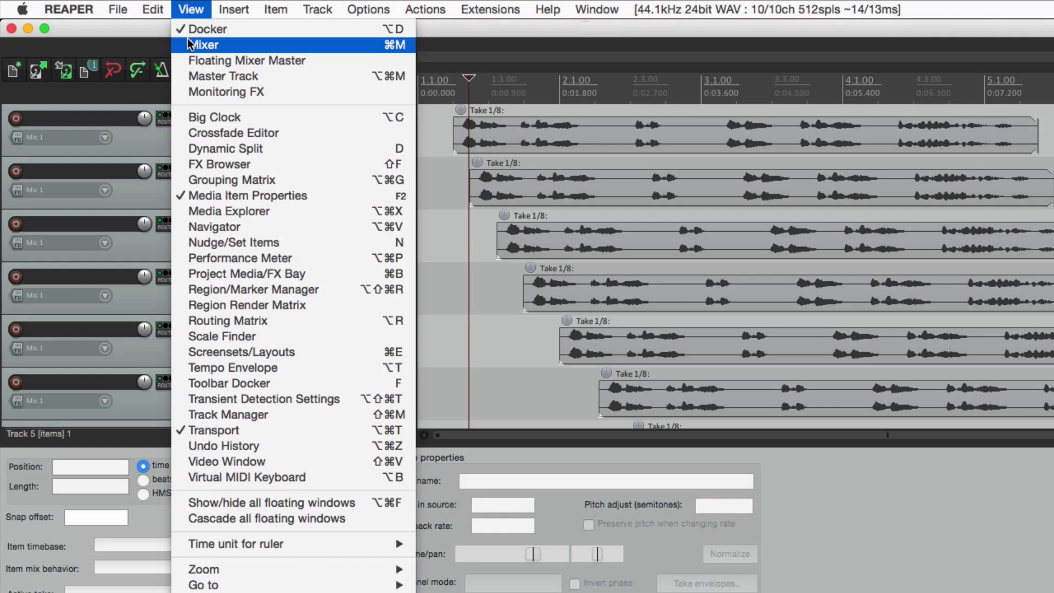
click(188, 8)
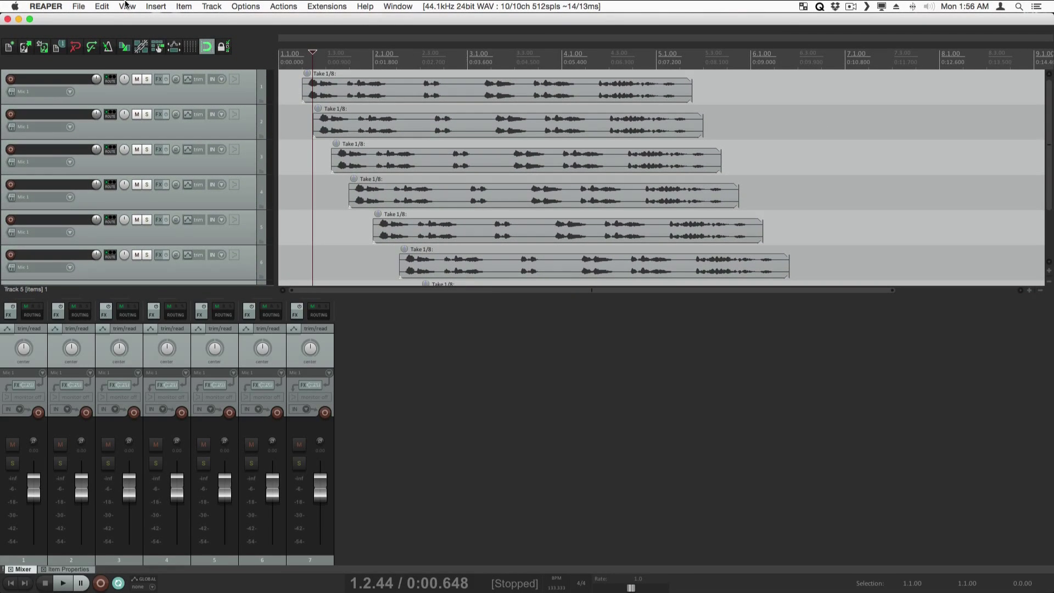
Reopen Media Item Properties as a floating window and dock it at the bottom again.
click(125, 6)
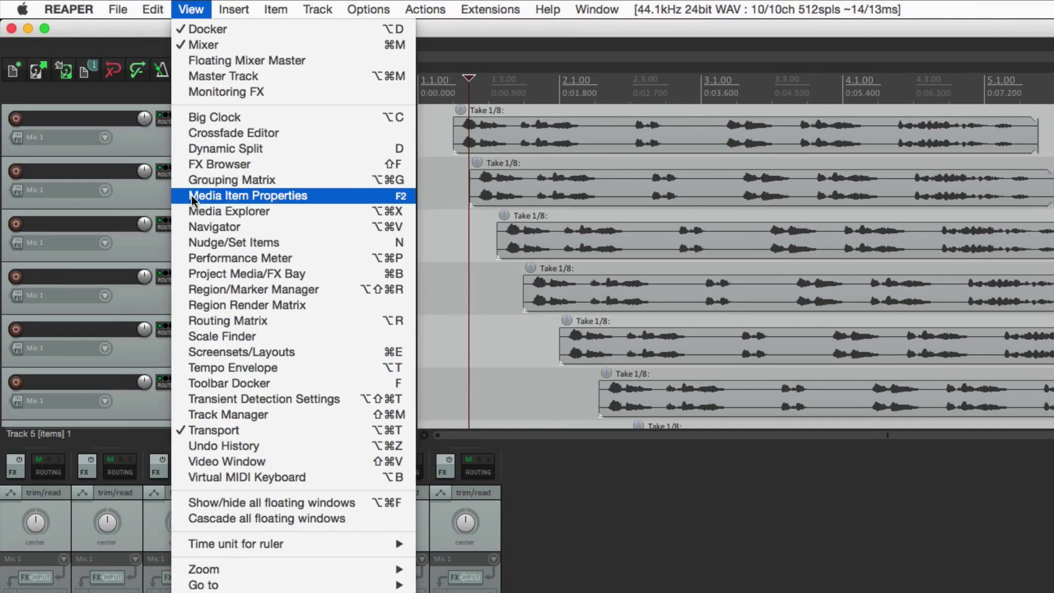
click(190, 8)
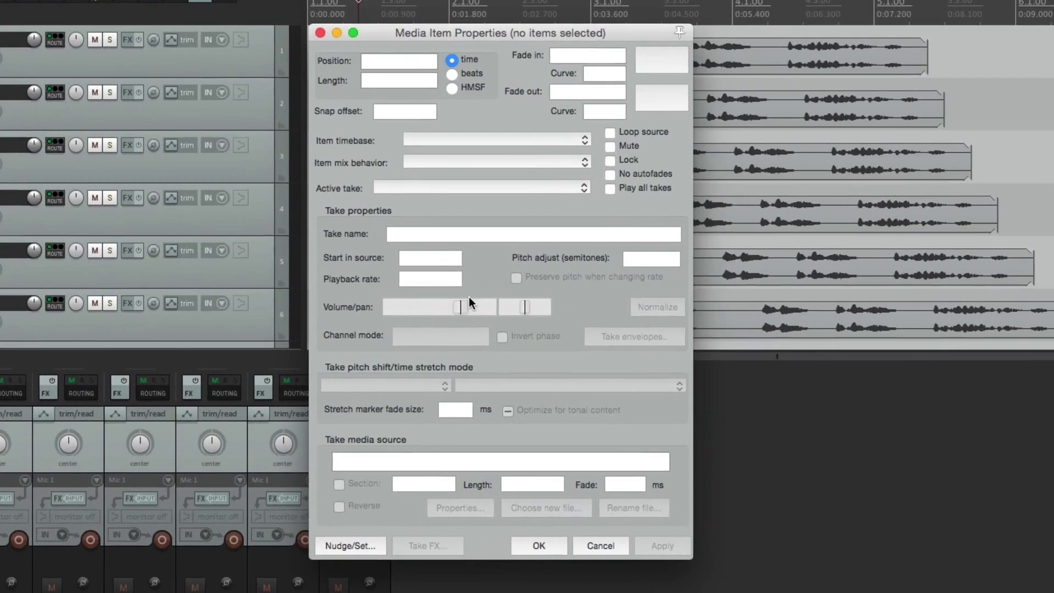
right_click(680, 140)
click(691, 176)
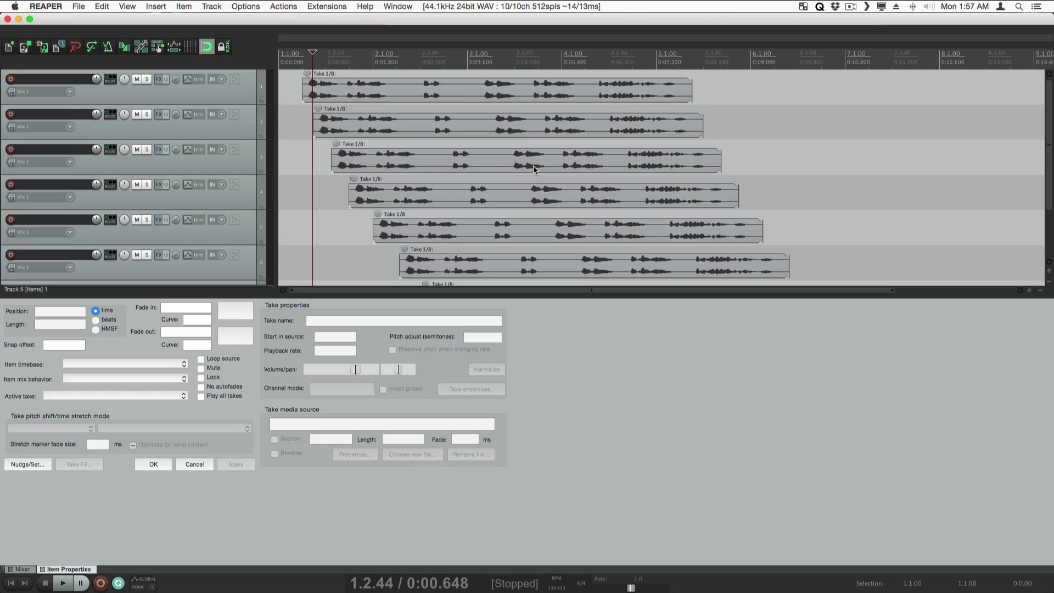
Open the Media Explorer and dock it in the bottom docker.
click(128, 6)
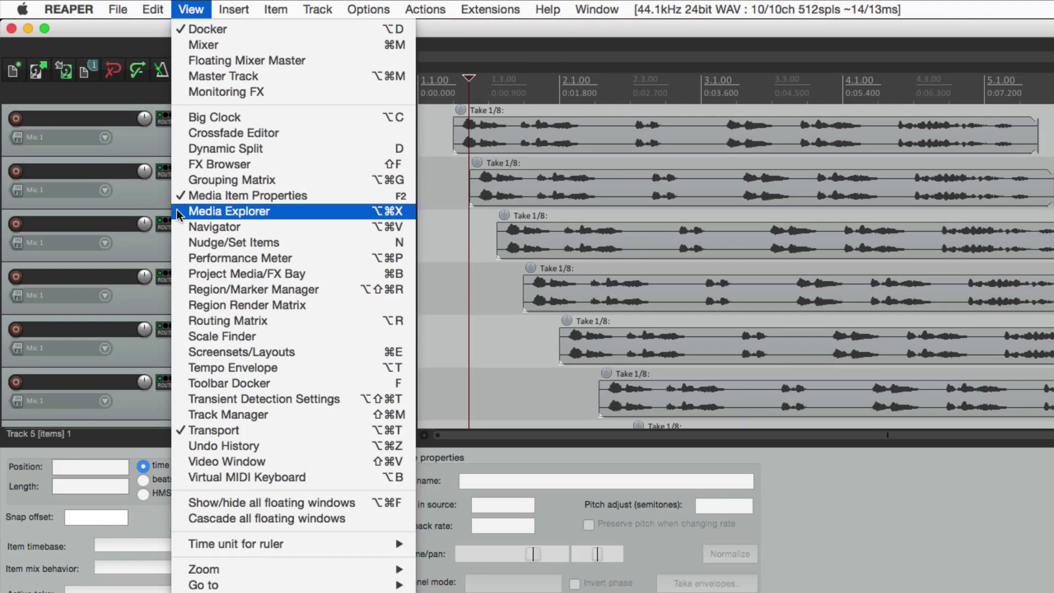
click(178, 213)
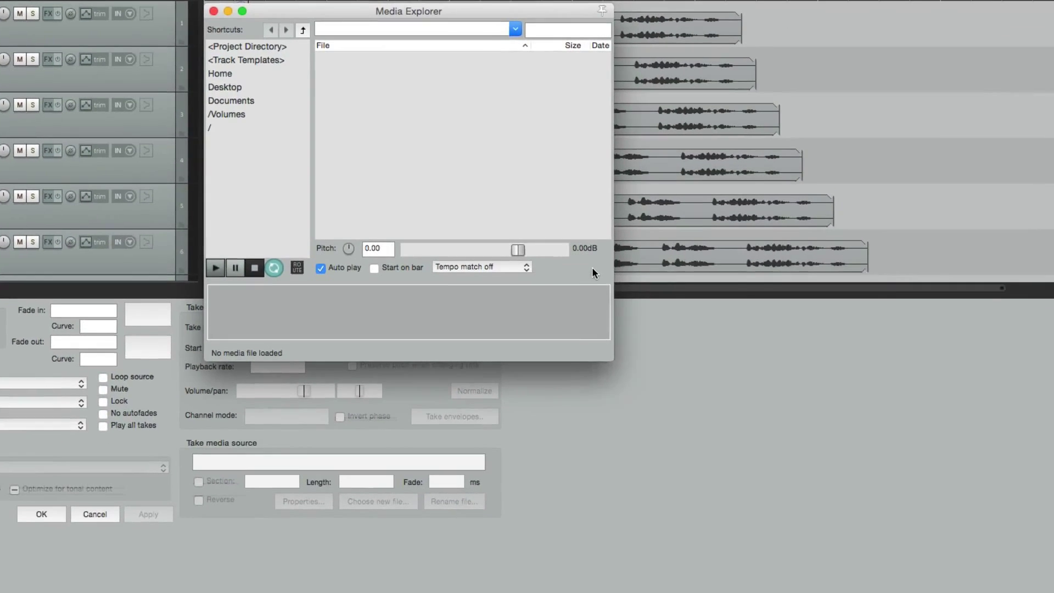
right_click(865, 412)
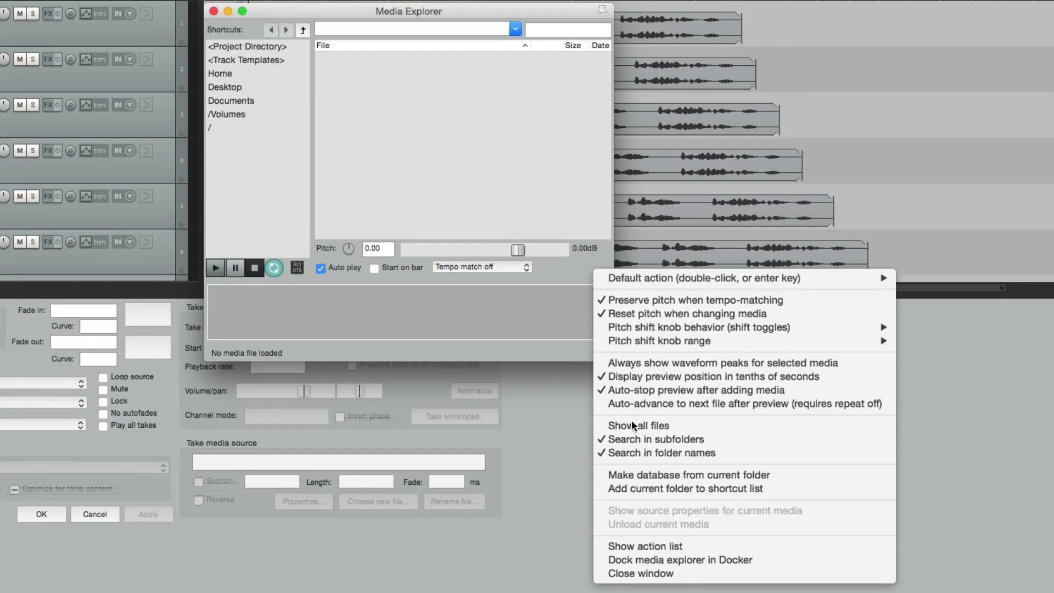
click(611, 560)
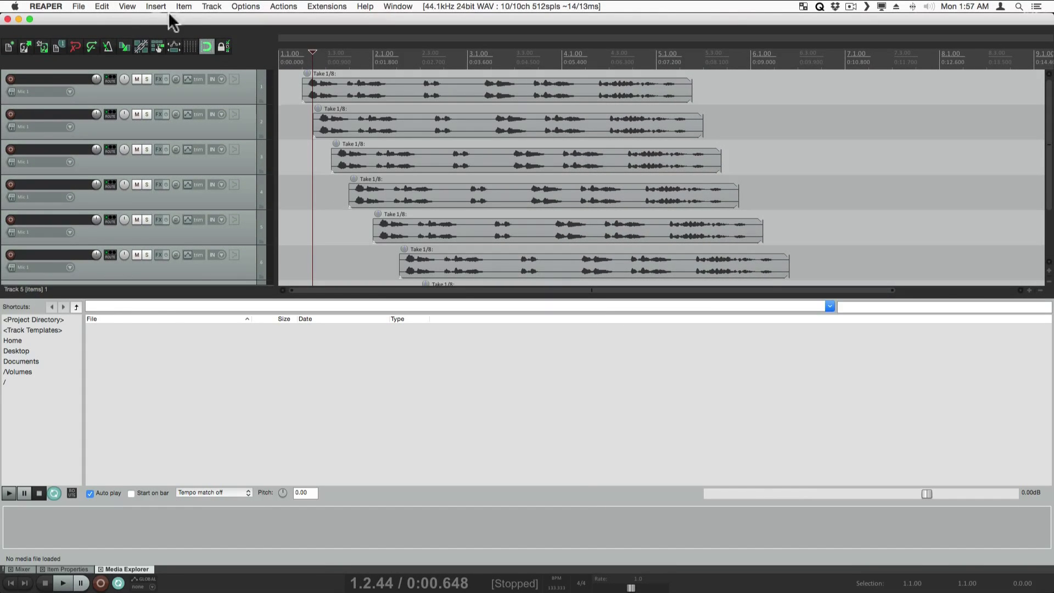
Open the Navigator and dock it in the bottom docker as well.
click(127, 6)
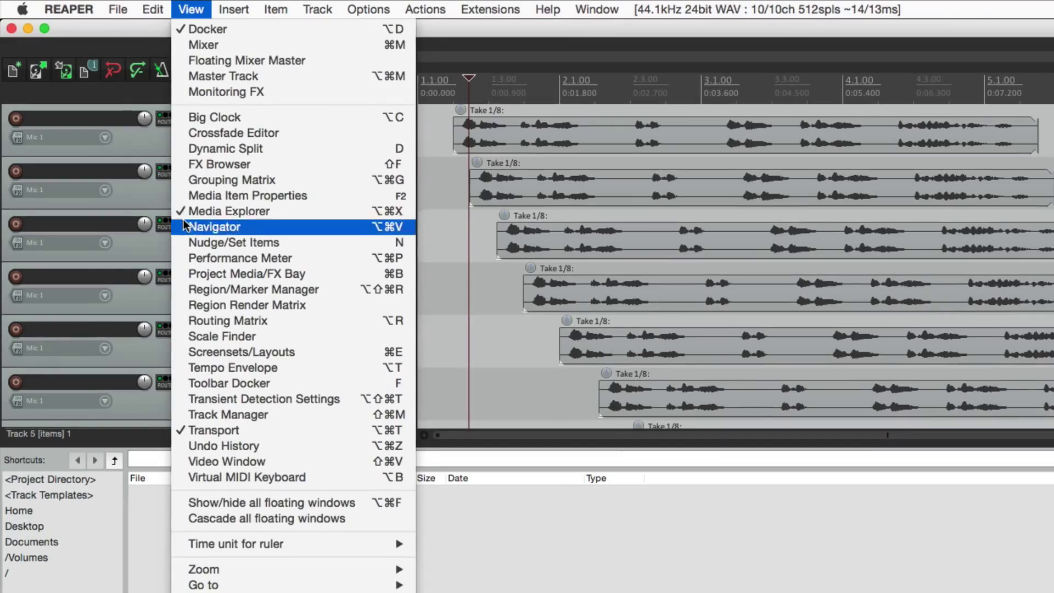
click(190, 227)
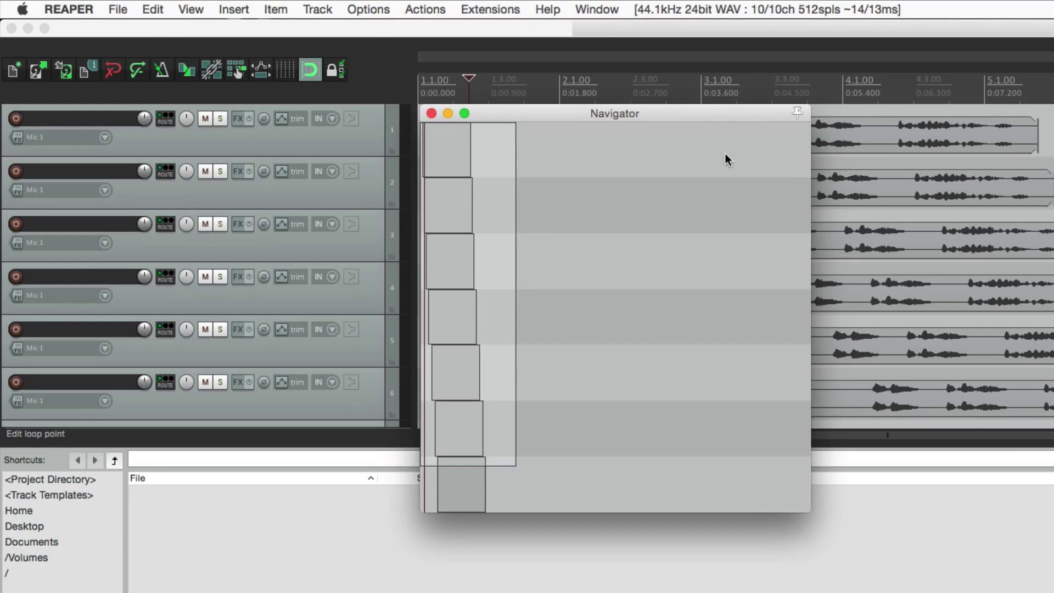
right_click(725, 153)
click(753, 167)
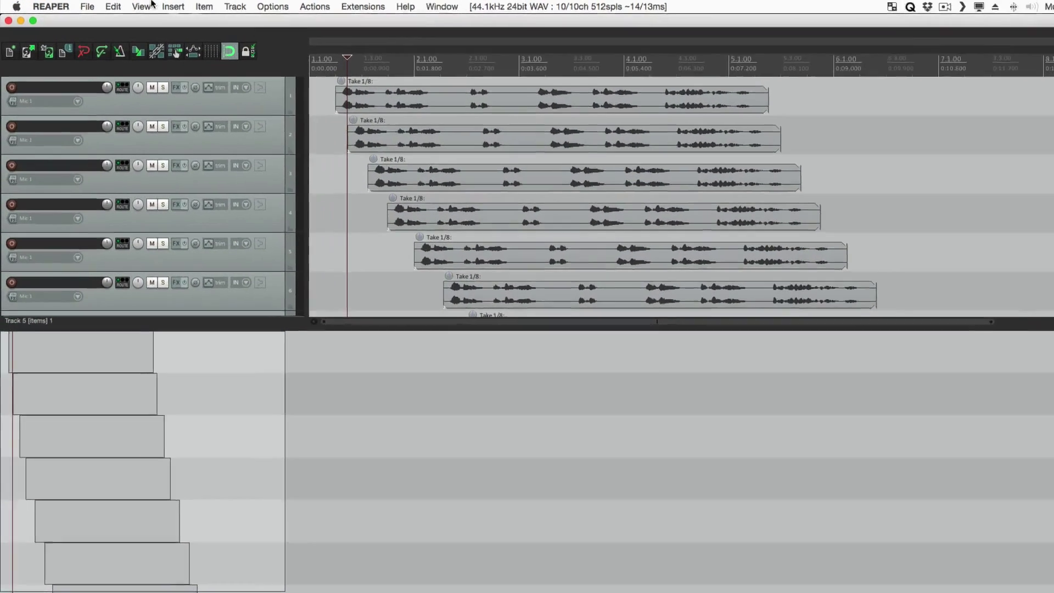
Open the Project Bay and move it into the bottom docker.
click(132, 7)
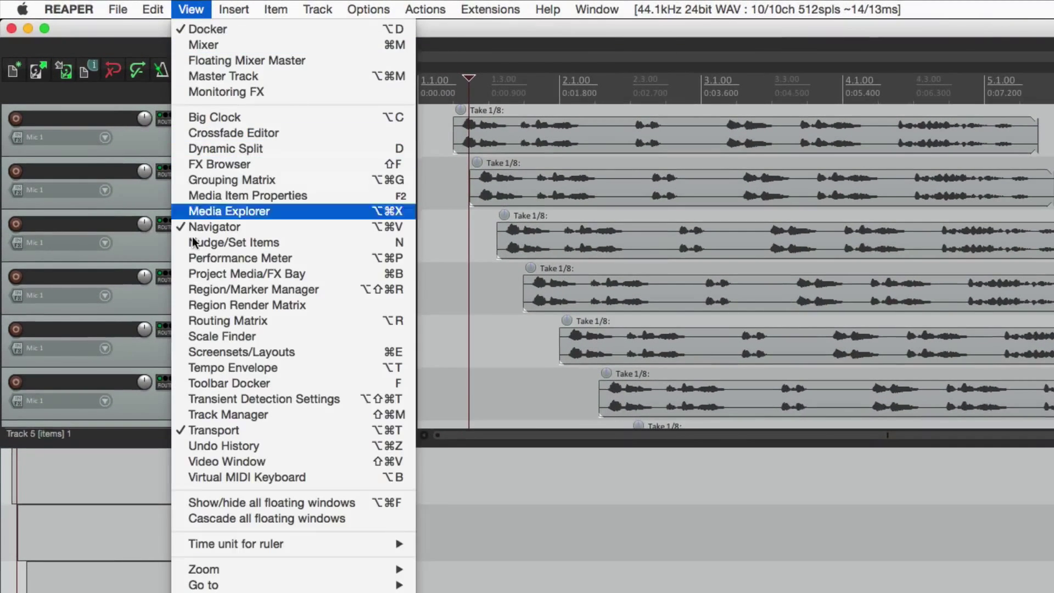
click(184, 274)
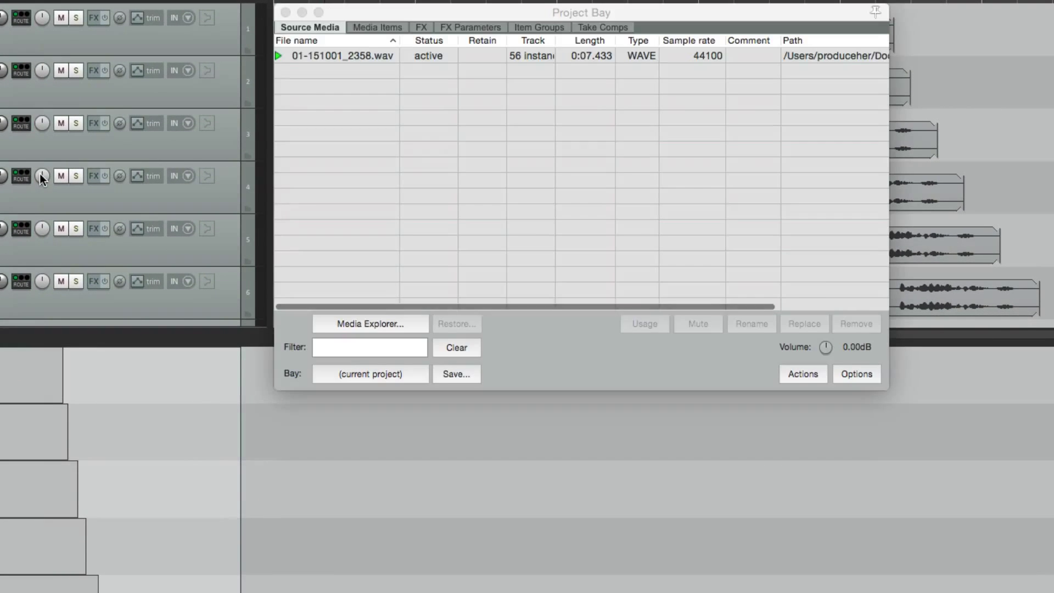
right_click(532, 323)
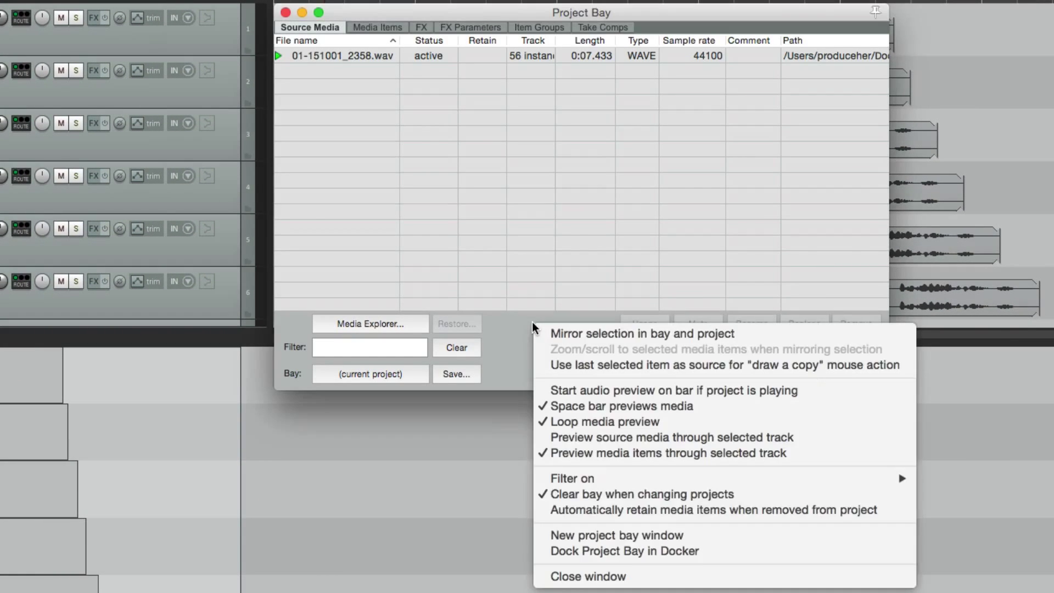
click(548, 552)
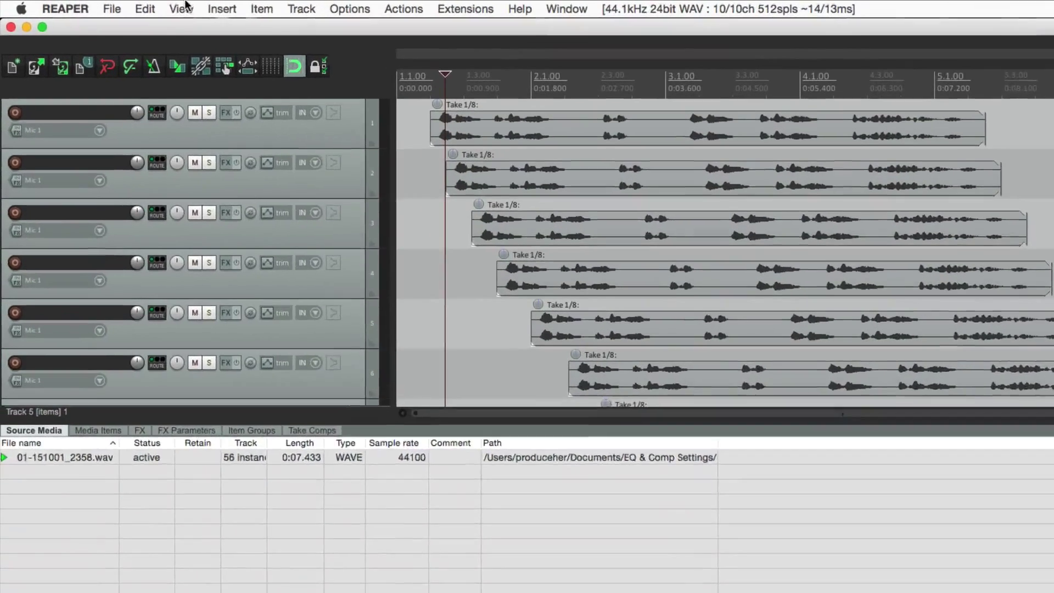
Open the Track Manager and move it into the bottom docker.
click(129, 7)
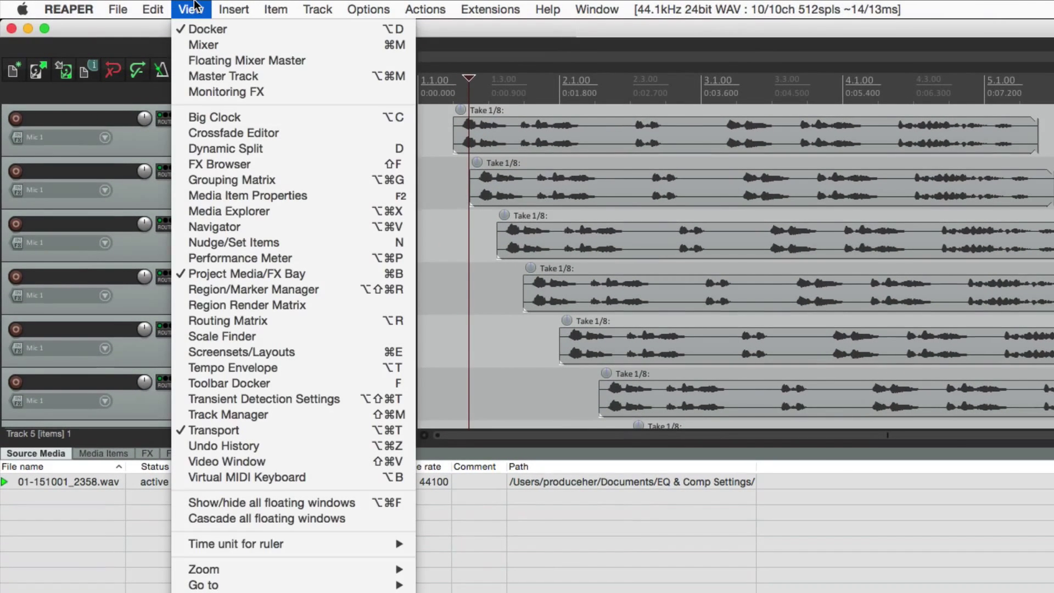
click(195, 416)
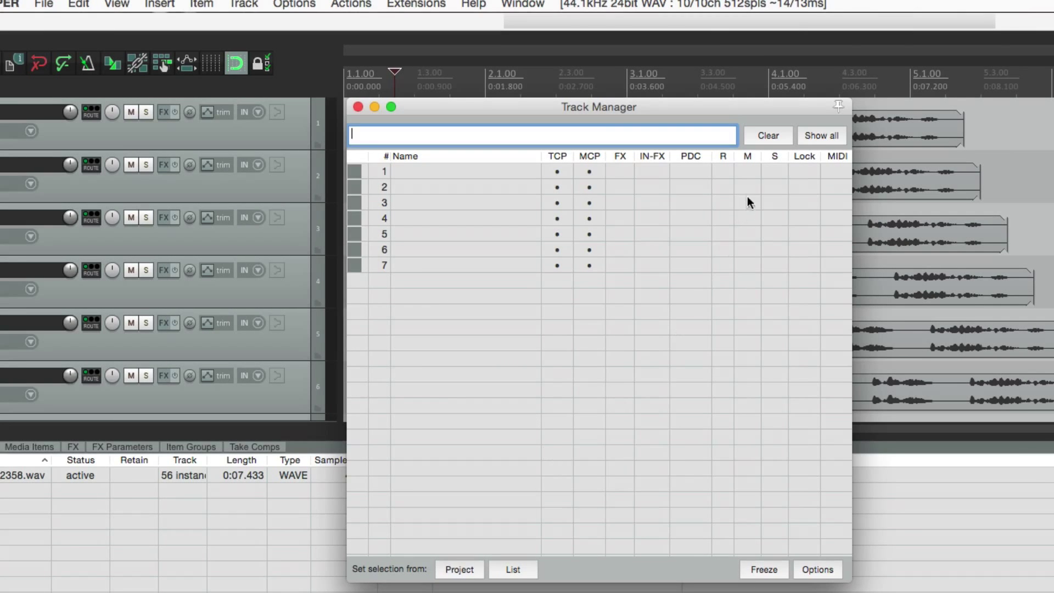
right_click(751, 119)
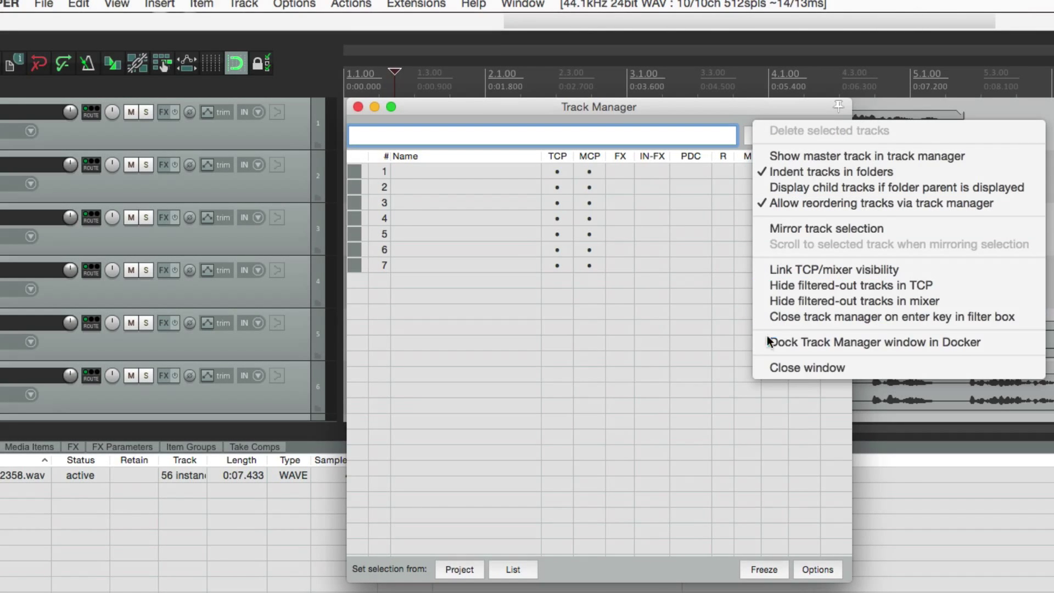
click(769, 342)
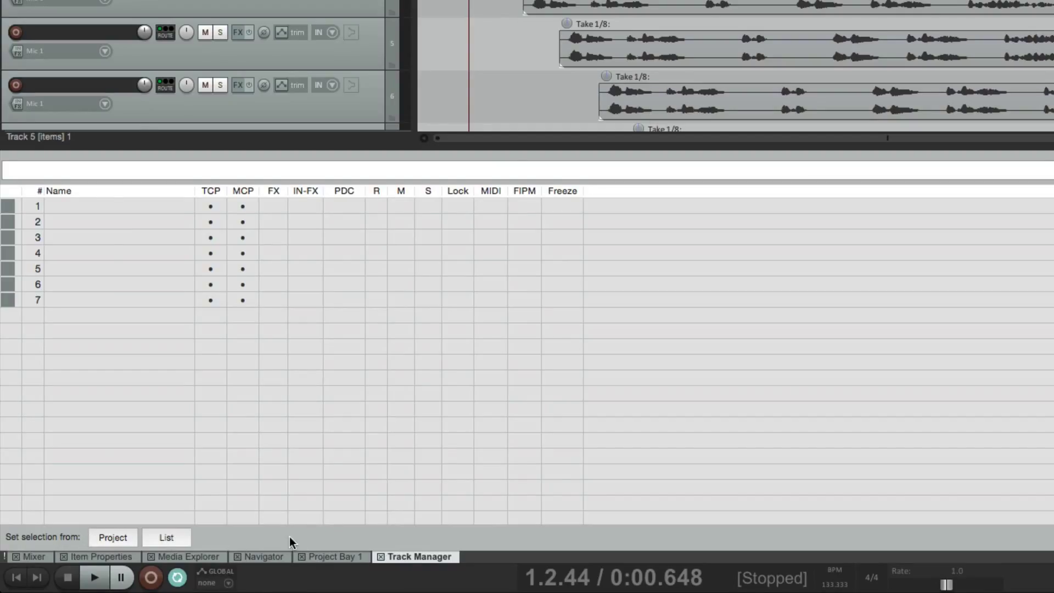
Cycle through the docker tabs, then turn off Attach Docker to main window.
click(325, 556)
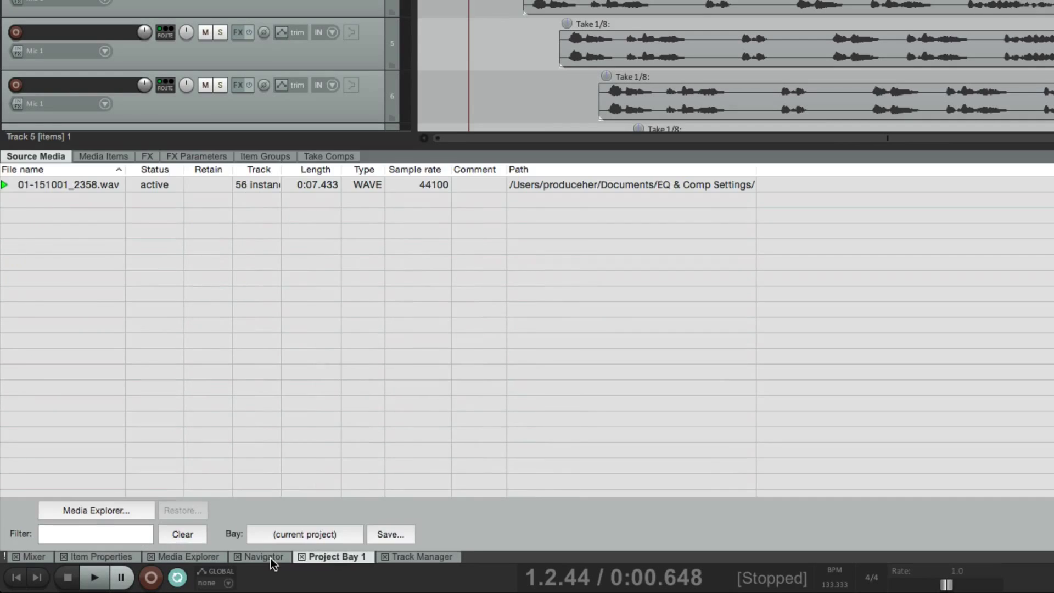
click(258, 557)
click(205, 556)
click(112, 556)
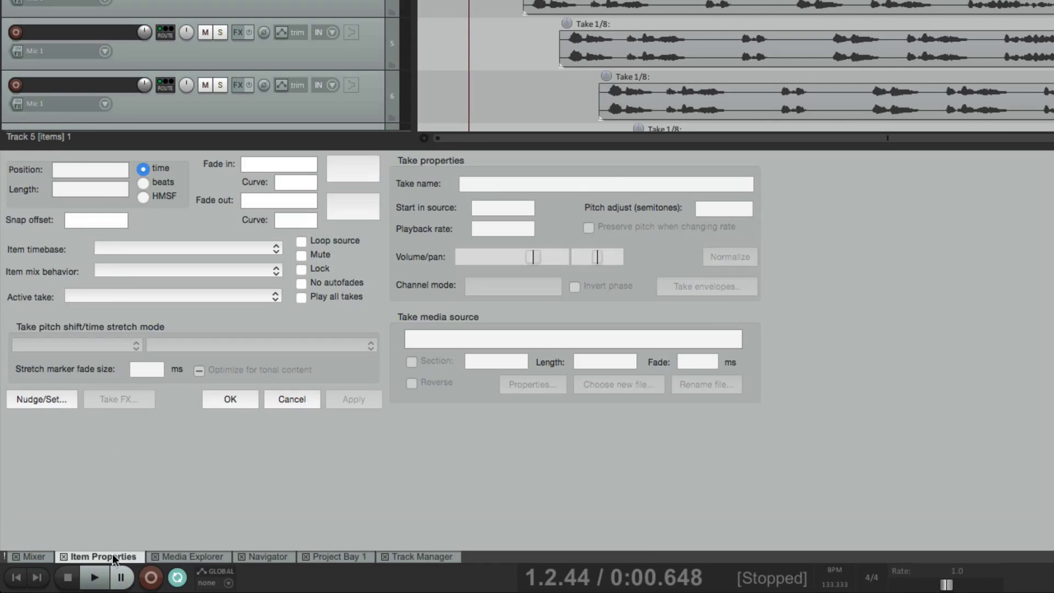
click(39, 556)
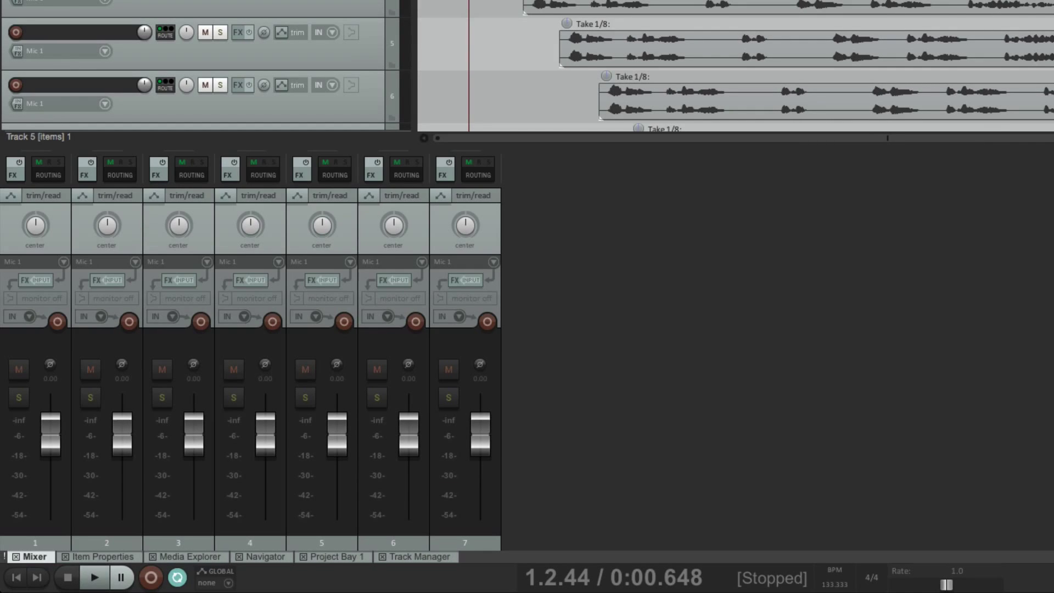
right_click(489, 552)
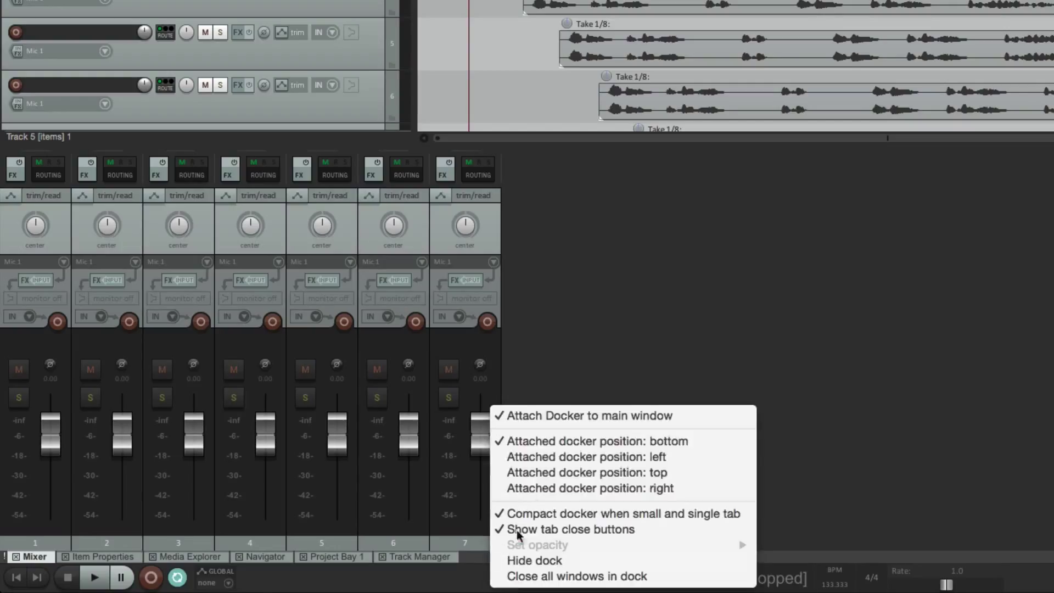
click(521, 414)
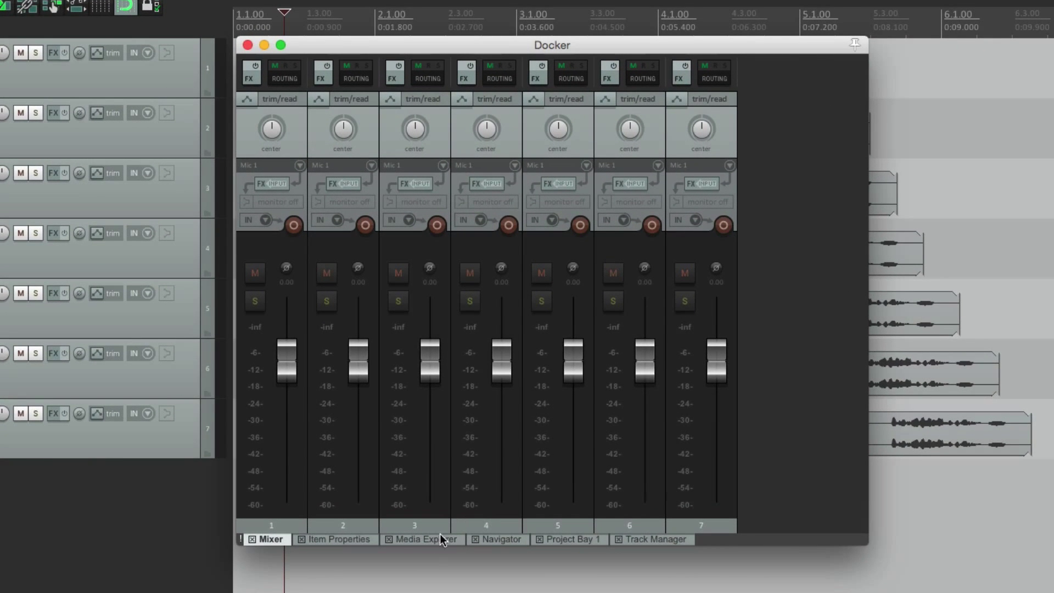
Cycle the floating docker's tabs through to Track Manager and nudge the window slightly lower.
click(354, 539)
click(406, 539)
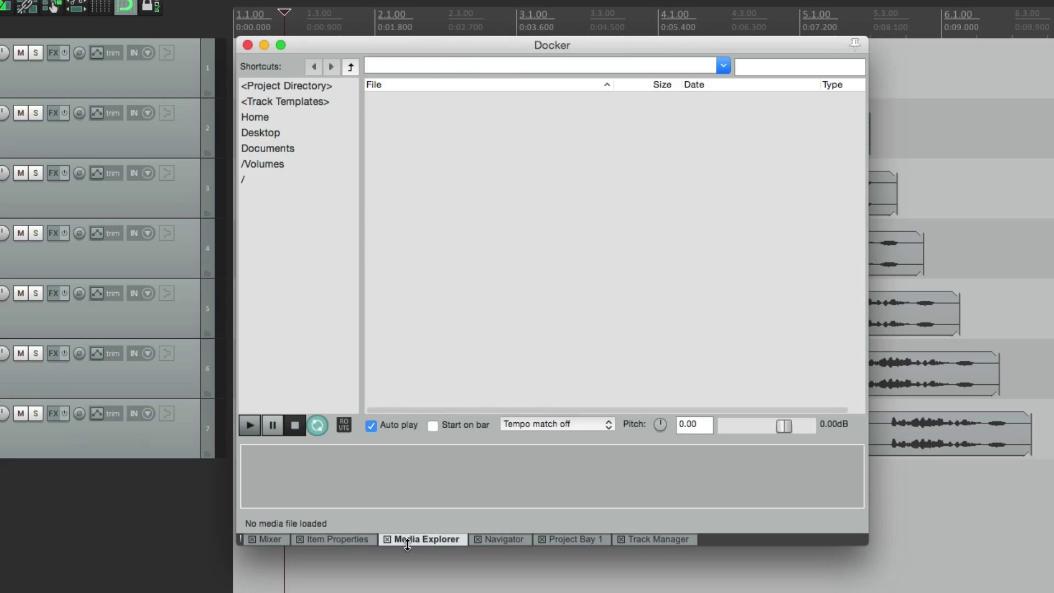
click(497, 539)
click(574, 539)
click(647, 539)
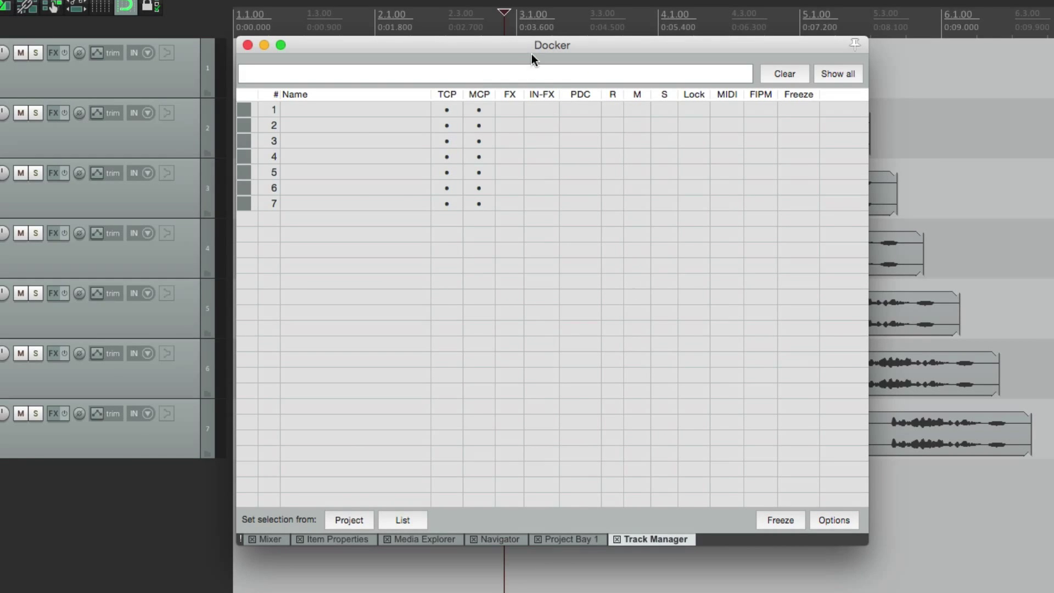
mouse_move(531, 54)
mouse_down()
mouse_move(662, 92)
mouse_move(530, 57)
mouse_up()
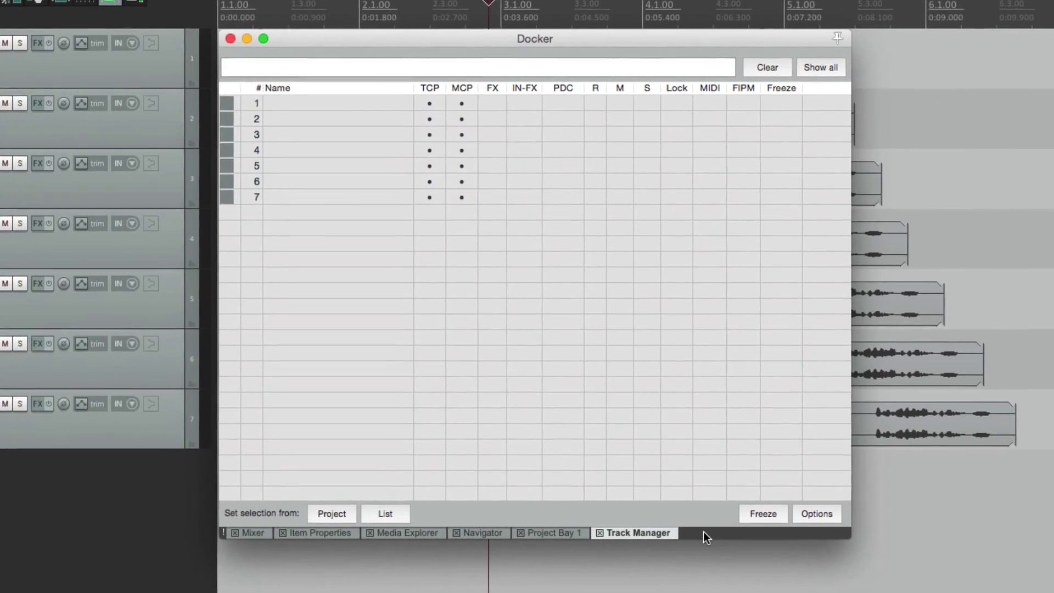
Re-enable Attach Docker to main window from the docker's tab bar menu.
right_click(719, 541)
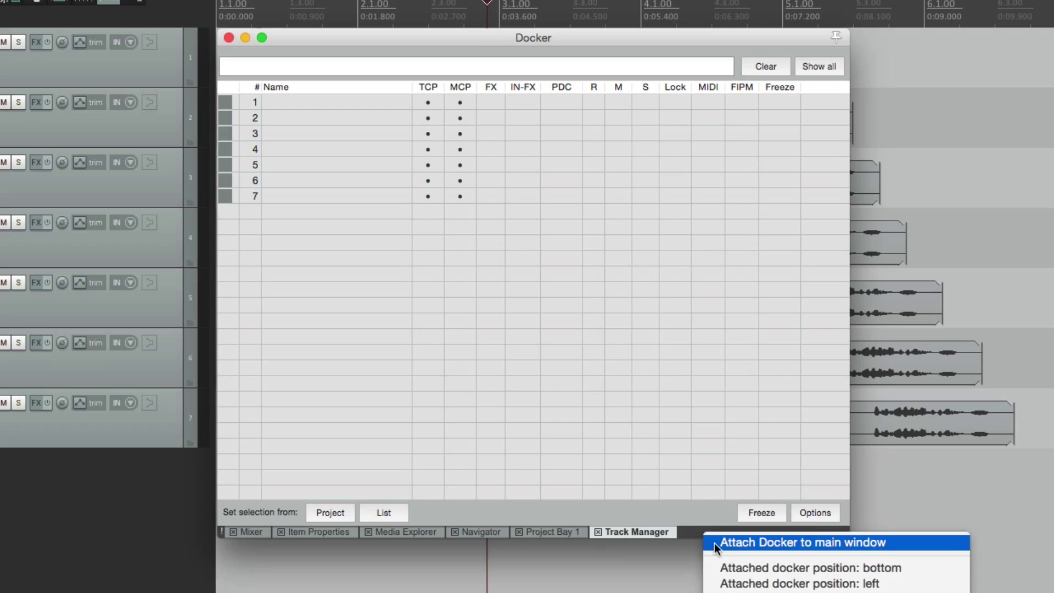
click(714, 542)
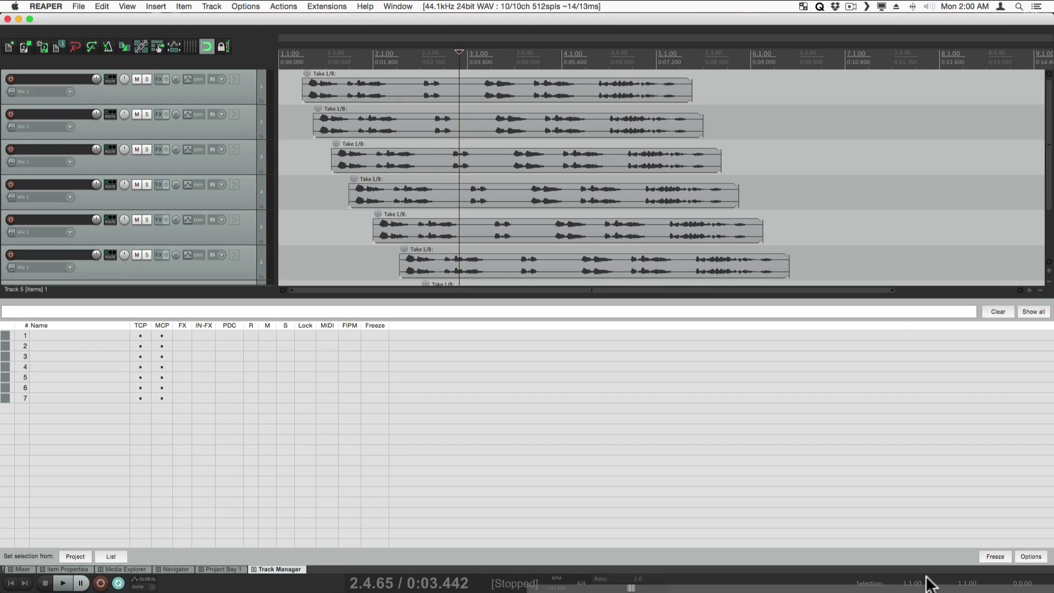
Split off a second bottom dock with Super+B and drag Project Bay into it beside Track Manager.
key(super+b)
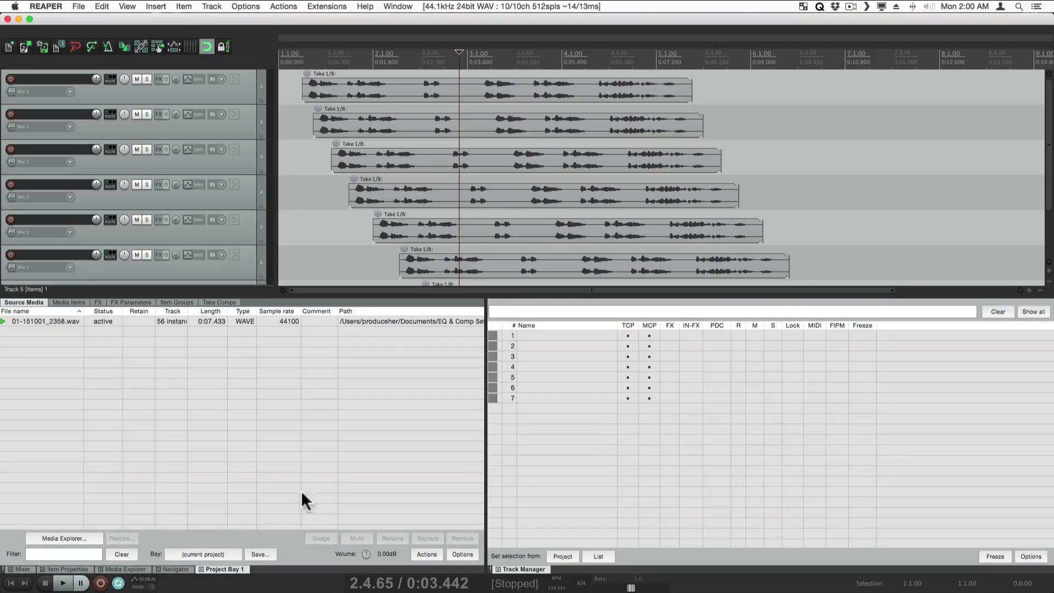
click(63, 567)
click(109, 568)
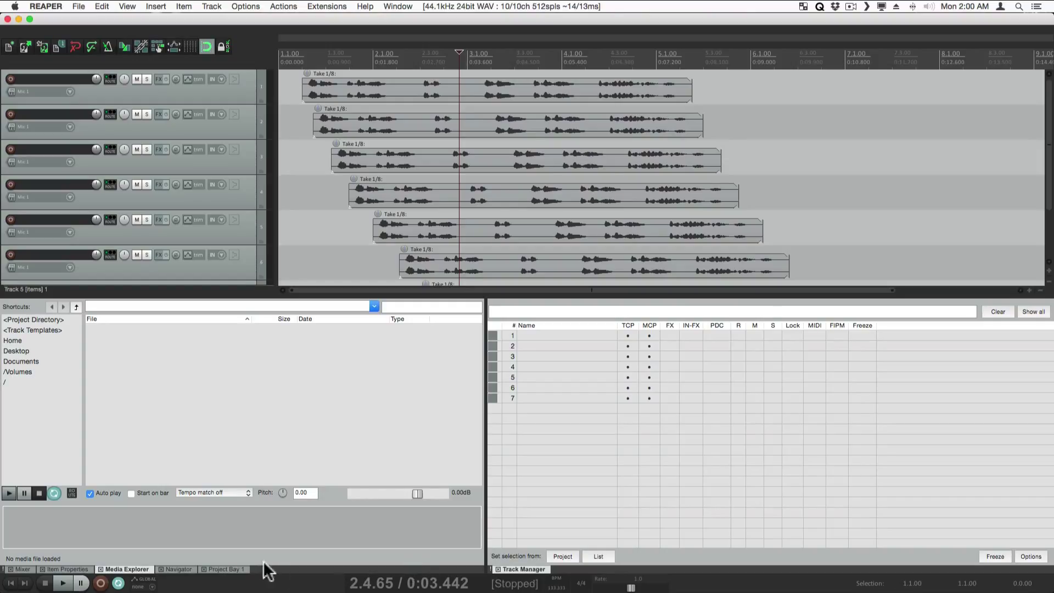
drag(235, 567, 575, 569)
click(525, 569)
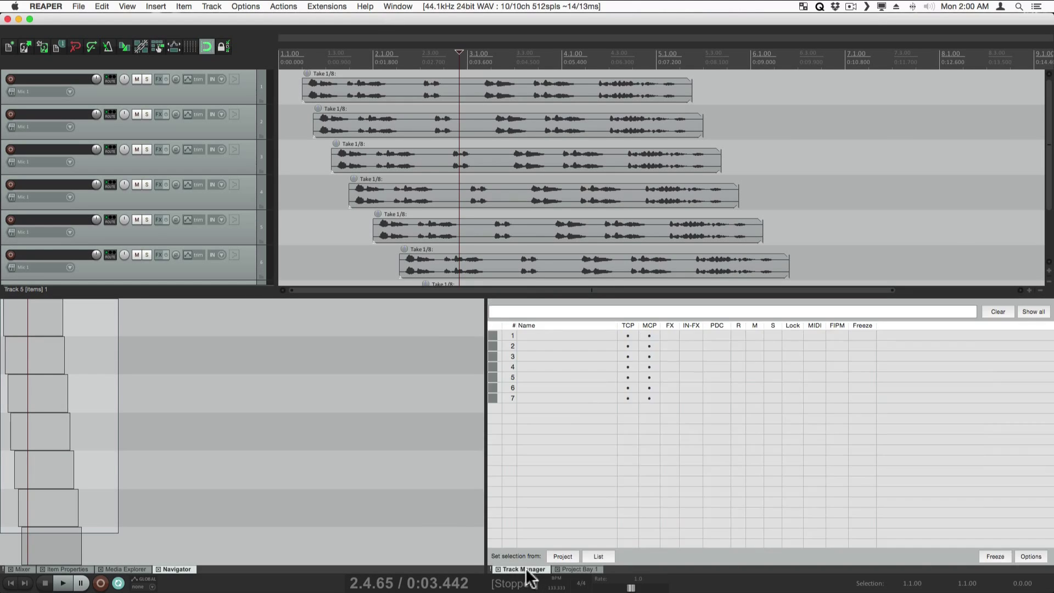
click(582, 571)
click(22, 568)
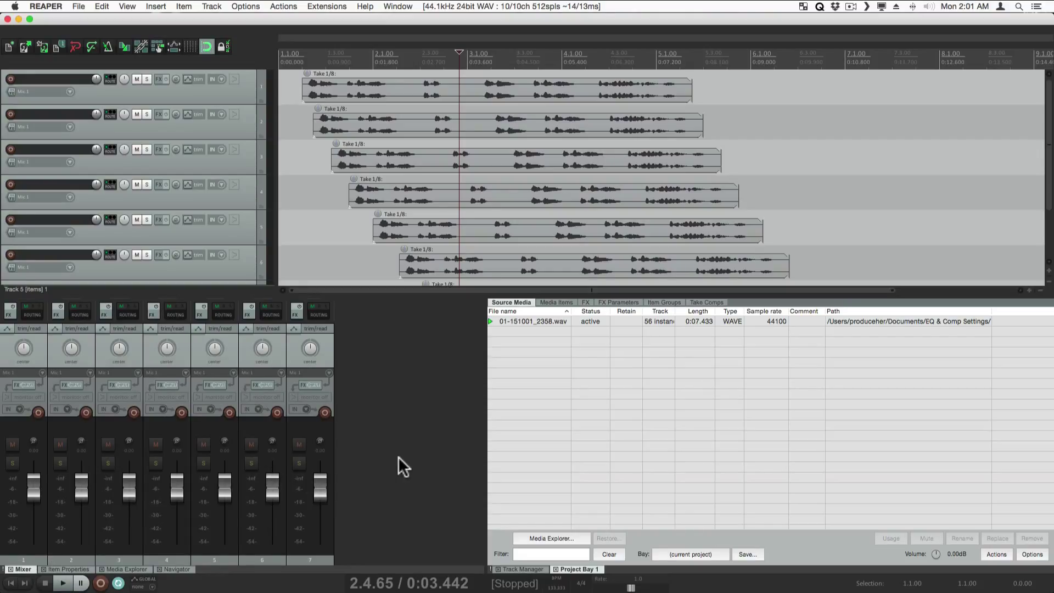
Spread the panels across three bottom docks with Super+Alt+X and resize them so track 7 shows.
click(179, 569)
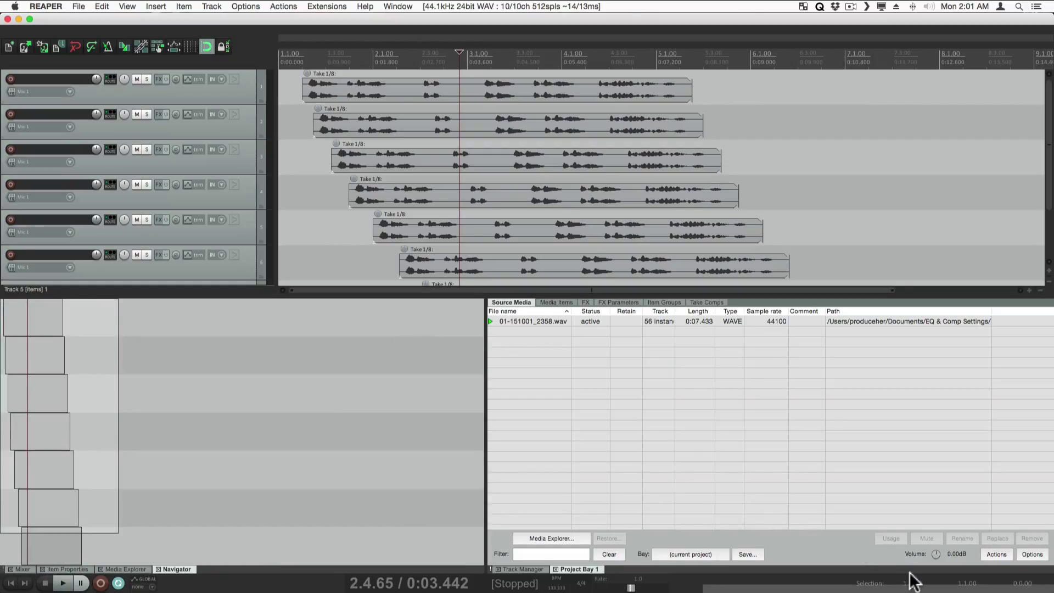
key(super+alt+x)
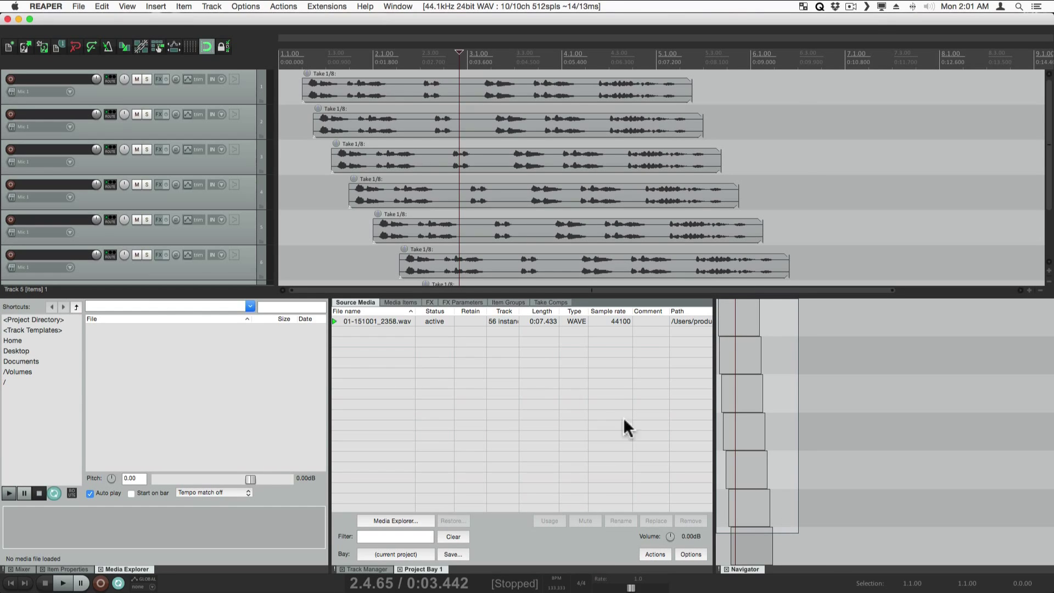
drag(329, 361, 368, 373)
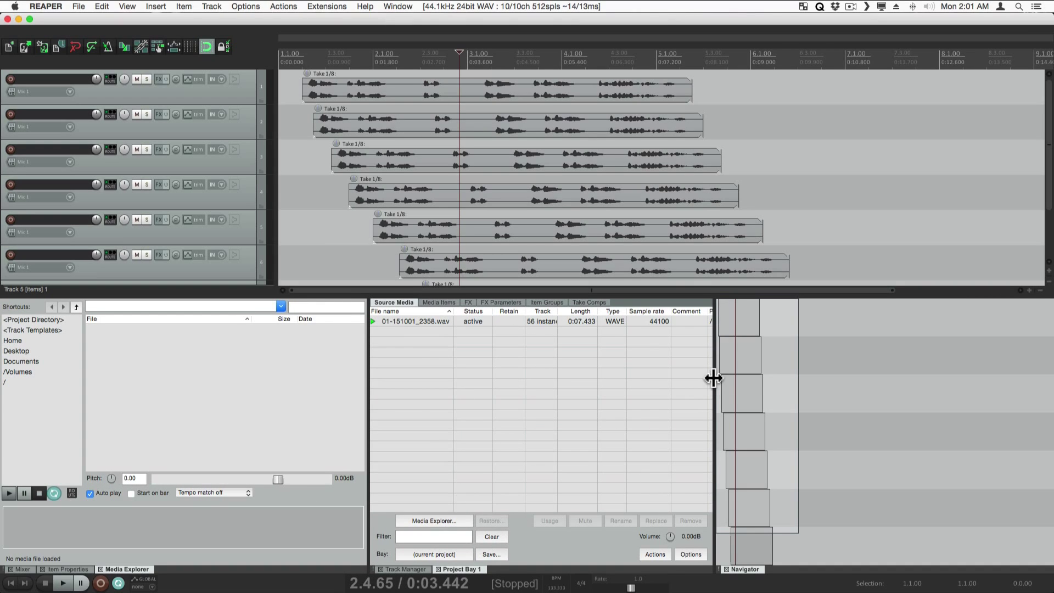
drag(705, 379, 678, 379)
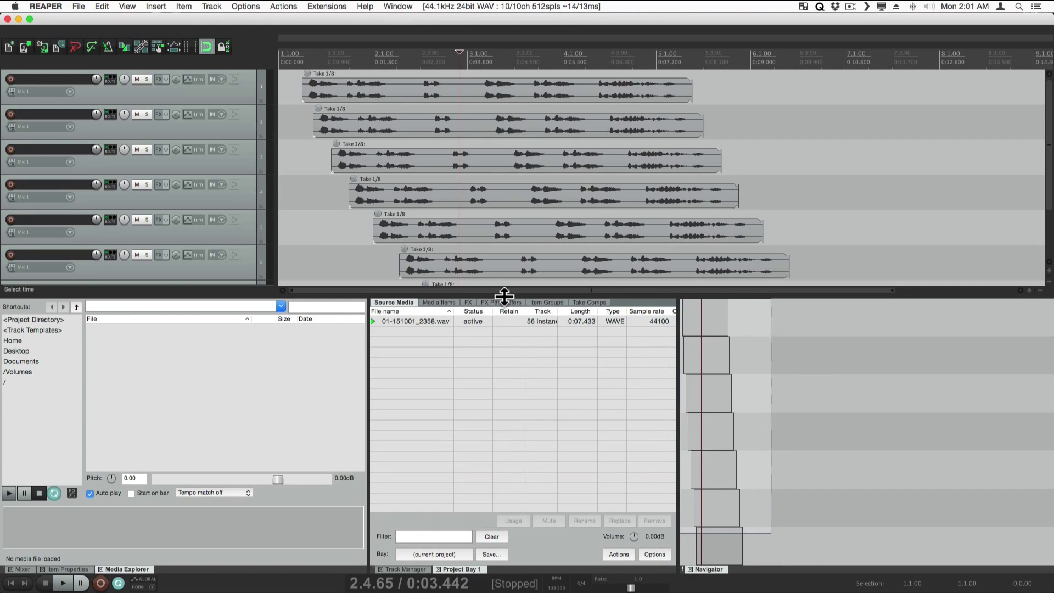
drag(504, 297, 497, 319)
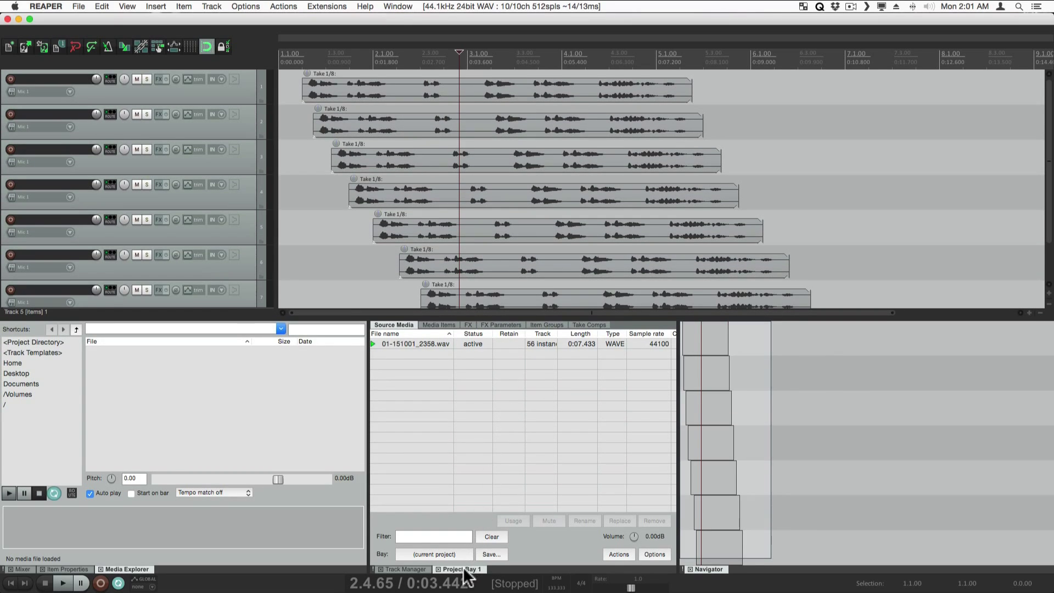
Give Project Bay its own right dock, pair Media Explorer with Track Manager, Item Properties with Navigator.
drag(463, 571, 963, 525)
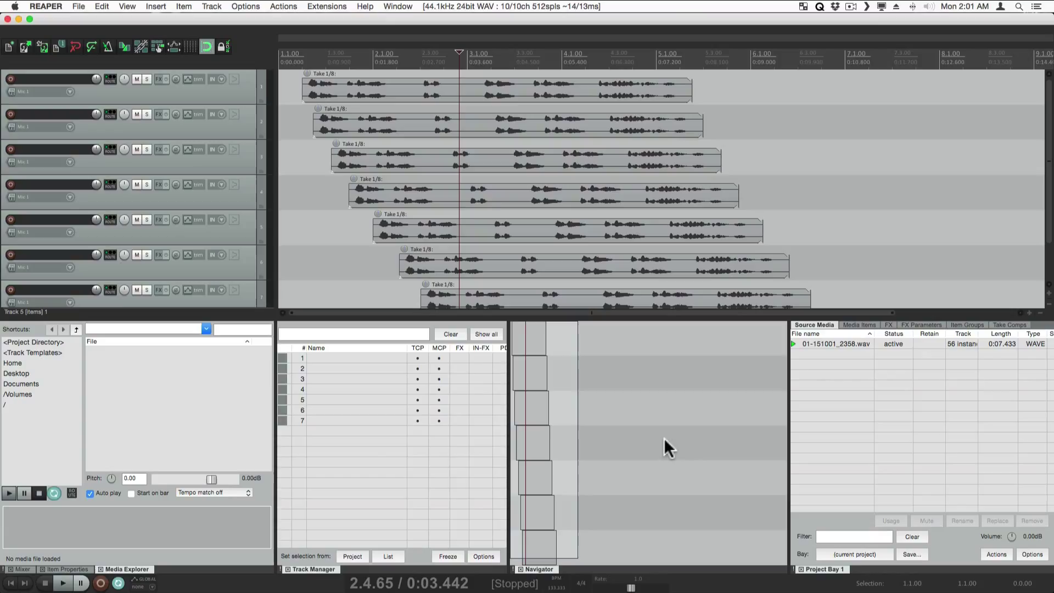
drag(118, 570, 332, 574)
drag(90, 573, 607, 559)
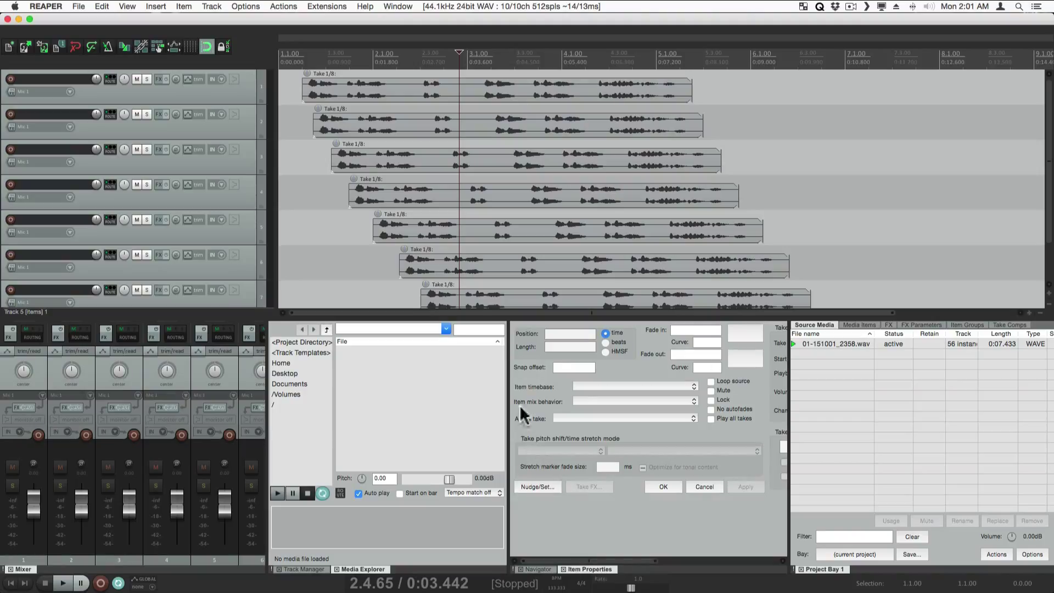
drag(505, 389, 576, 400)
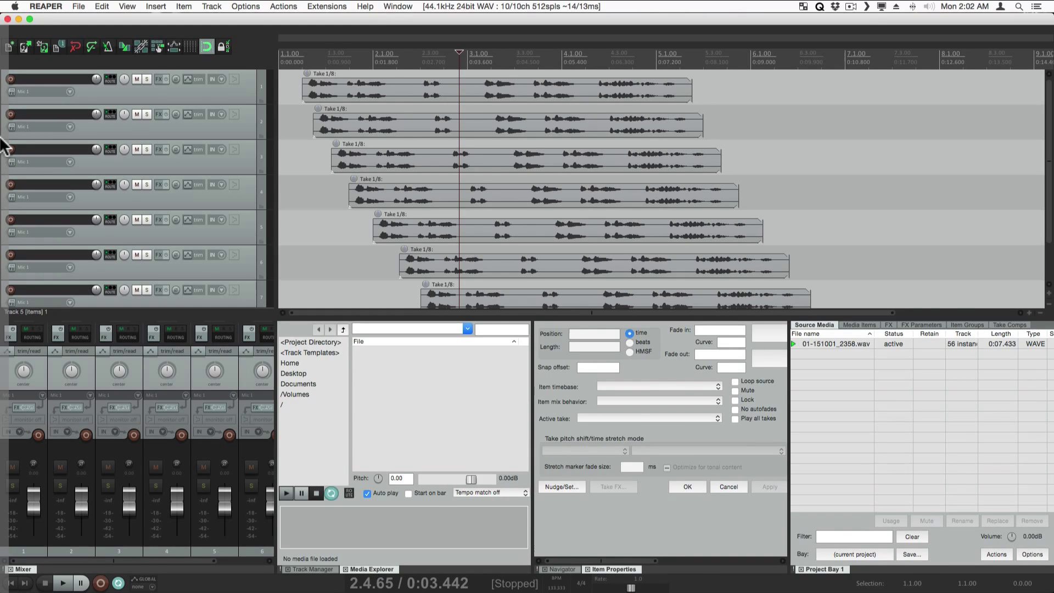
Drag Media Explorer to a left-edge dock, Track Manager into the Mixer dock, Project Bay into the Navigator dock.
drag(3, 146, 1, 146)
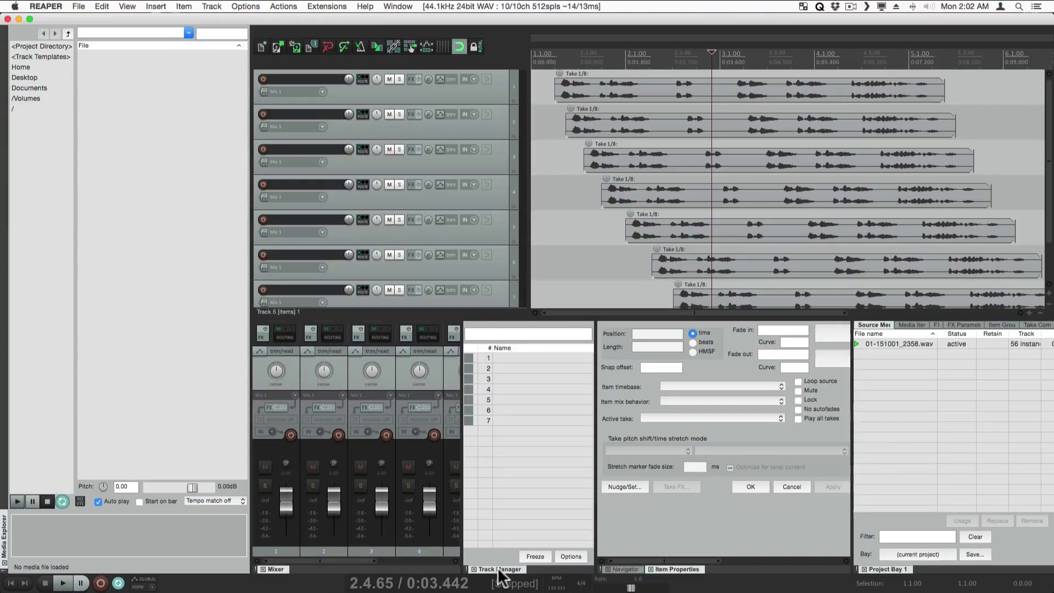
drag(501, 571, 372, 570)
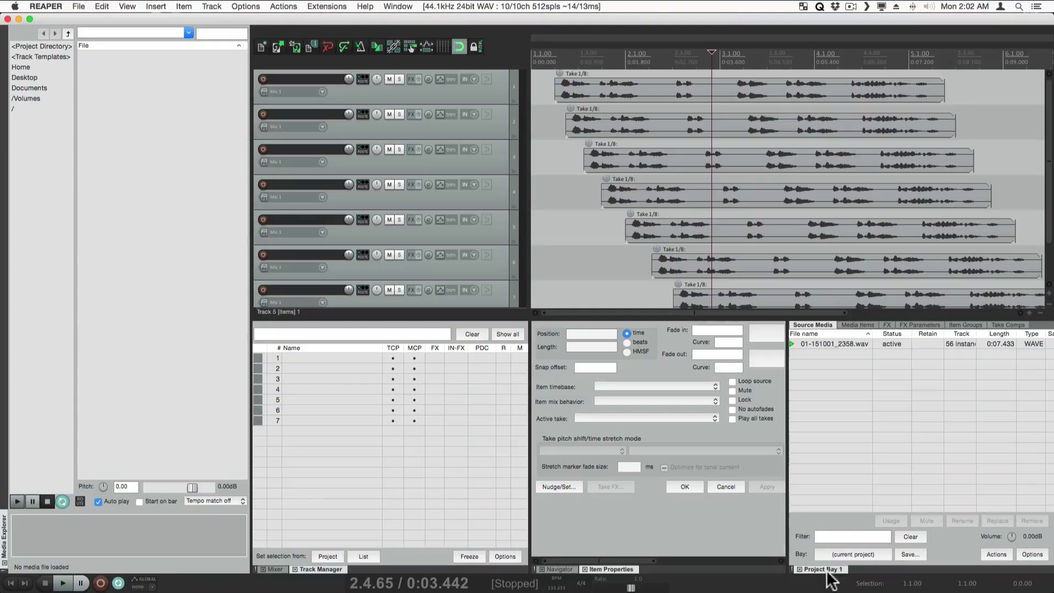
drag(822, 569, 681, 554)
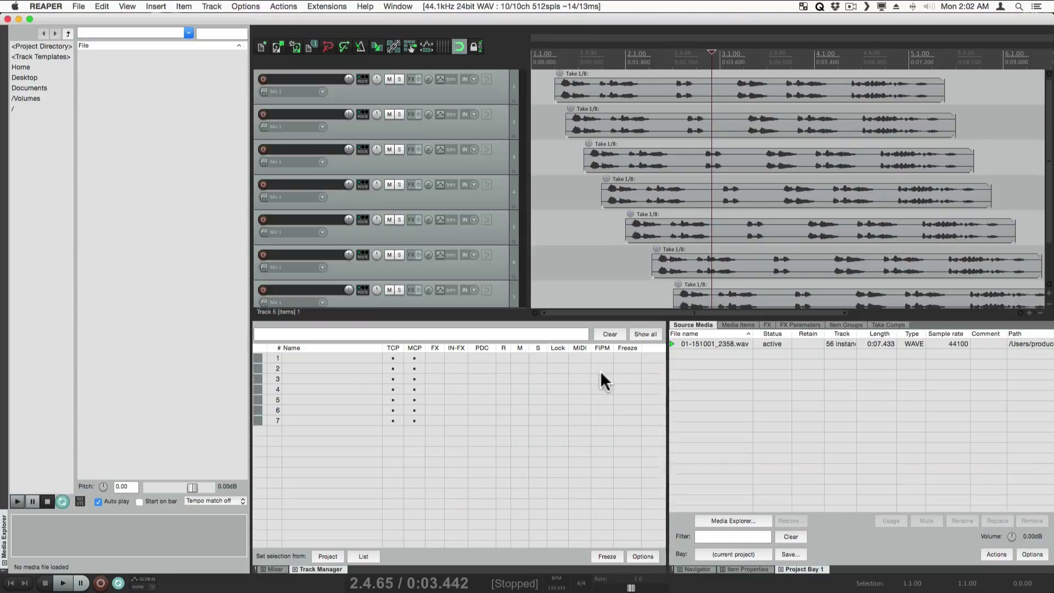
Dock Item Properties along the right edge and widen both it and the left Media Explorer dock.
click(755, 569)
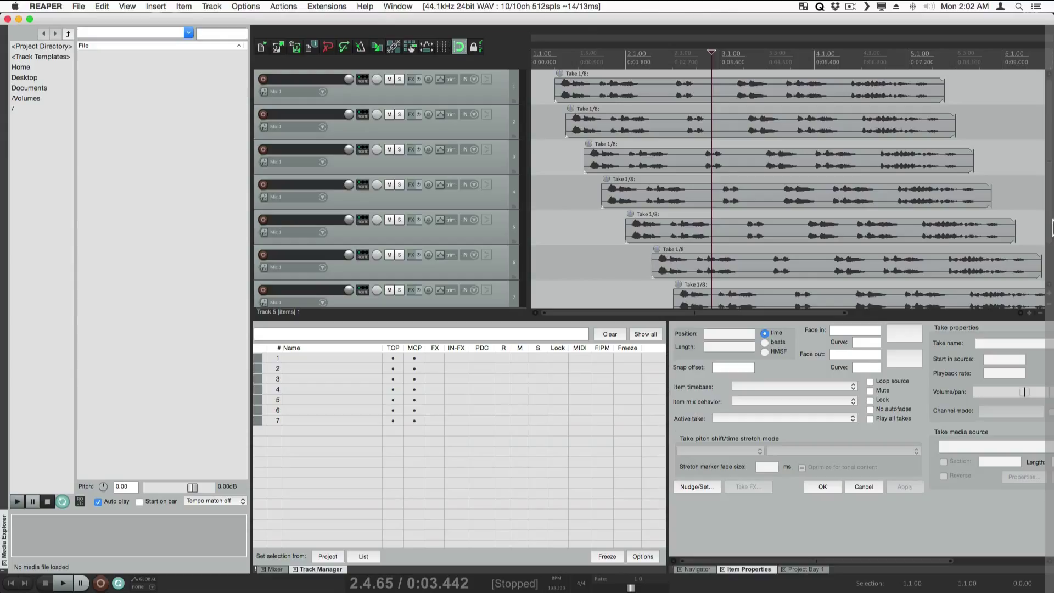
drag(1051, 225, 1048, 233)
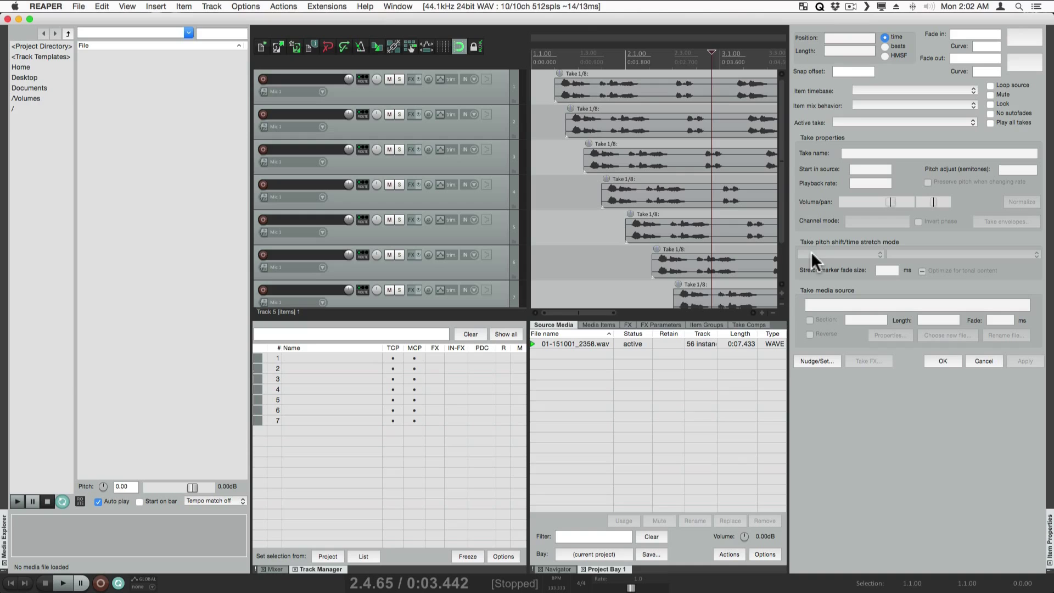
mouse_move(787, 244)
mouse_down()
mouse_move(765, 258)
mouse_move(644, 261)
mouse_move(789, 258)
mouse_up()
drag(252, 219, 290, 230)
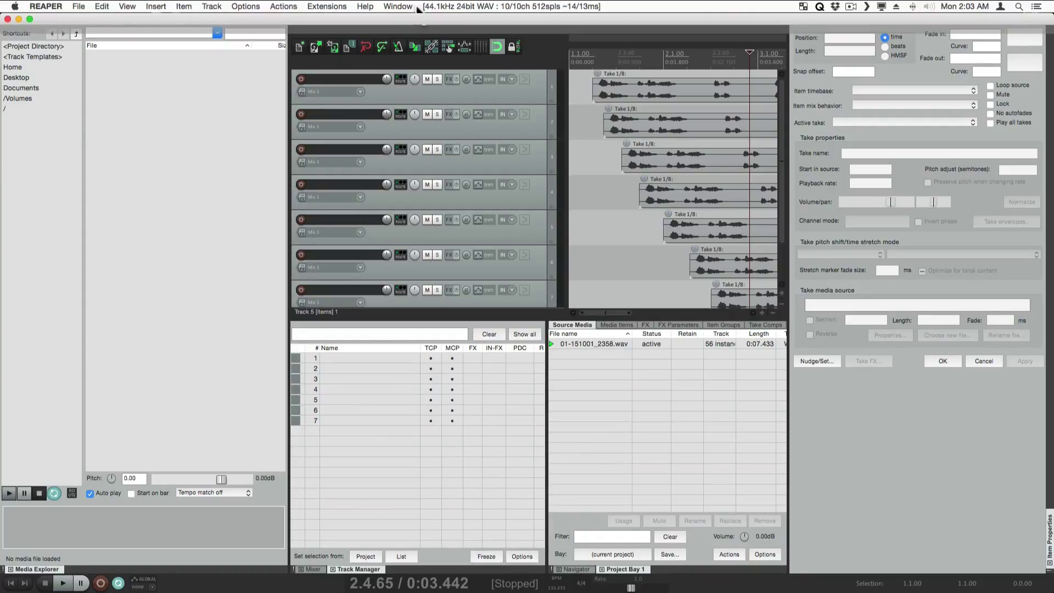
Dock Track Manager and Project Bay side by side at the top, with Track Manager wider.
drag(418, 8, 410, 26)
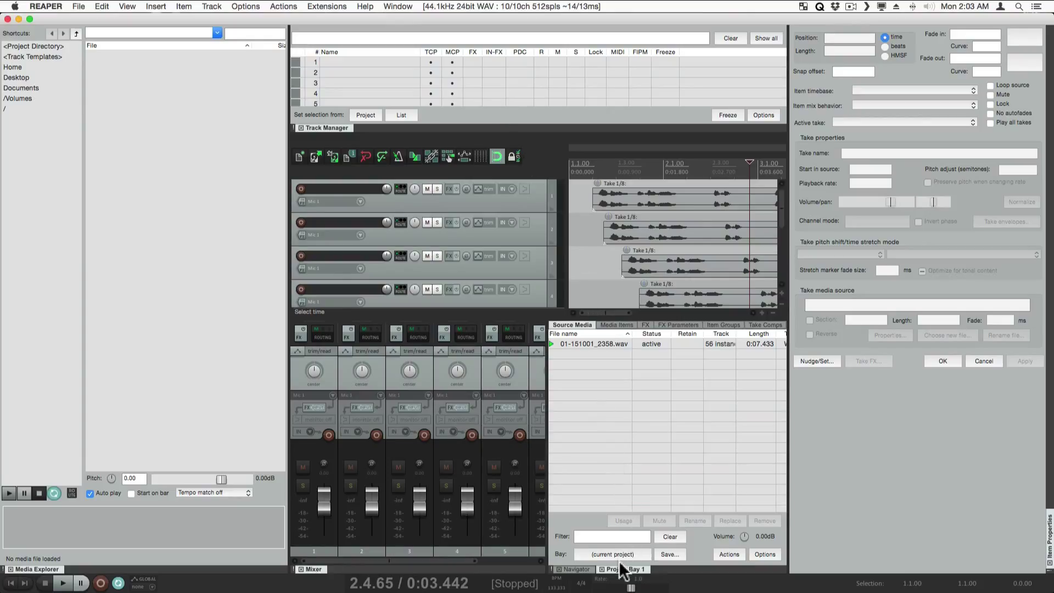
drag(623, 571, 550, 146)
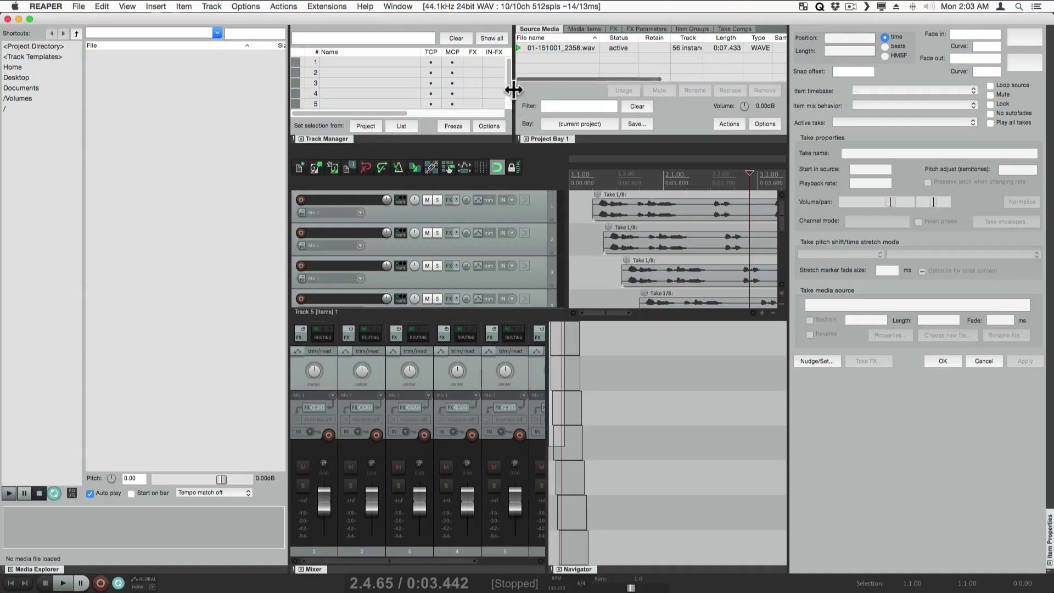
drag(513, 85, 548, 100)
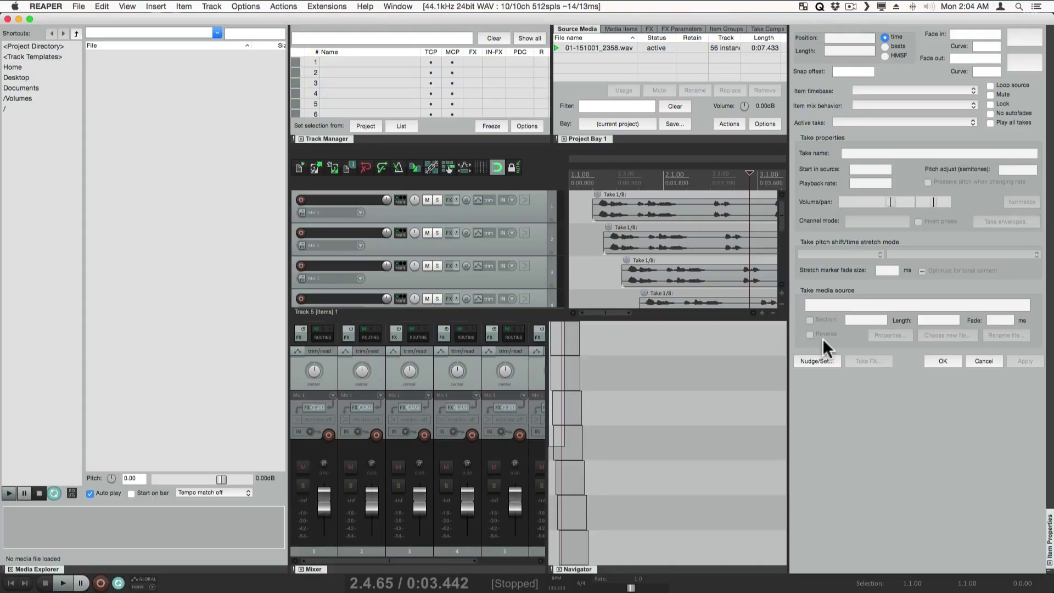
key(super+m)
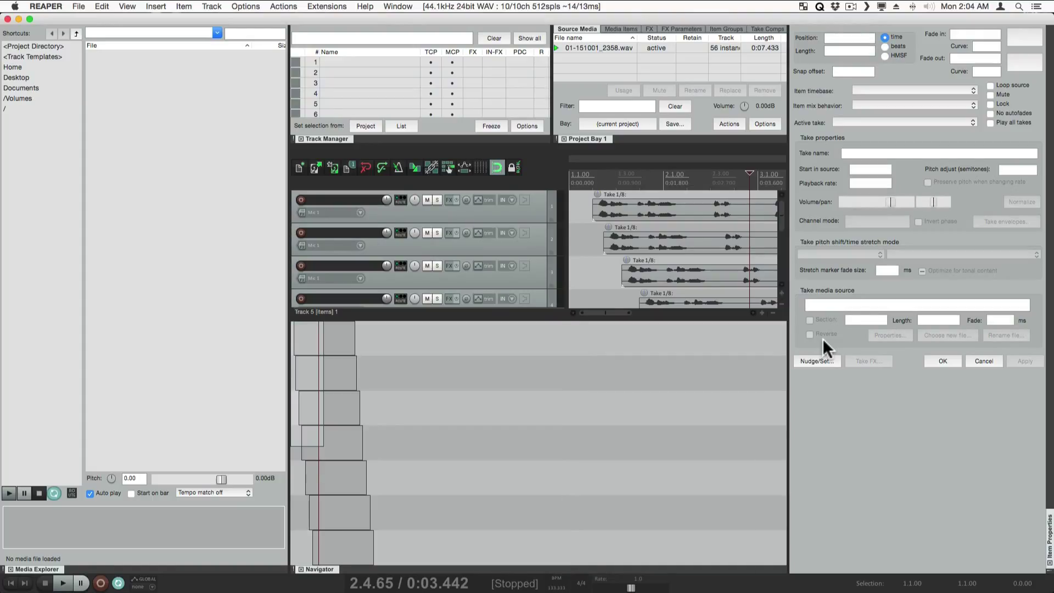
key(super+m)
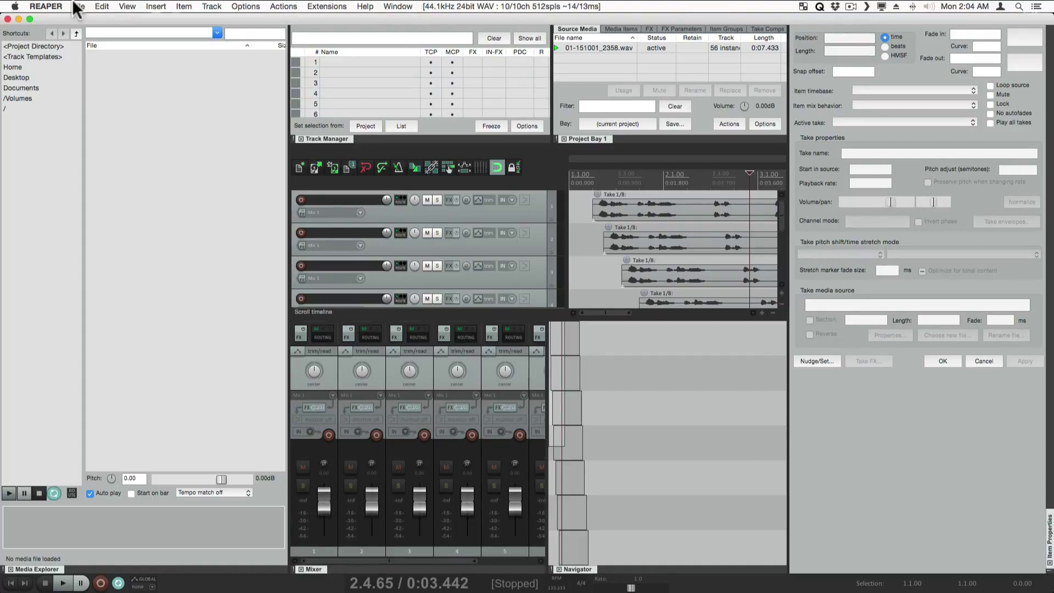
click(127, 7)
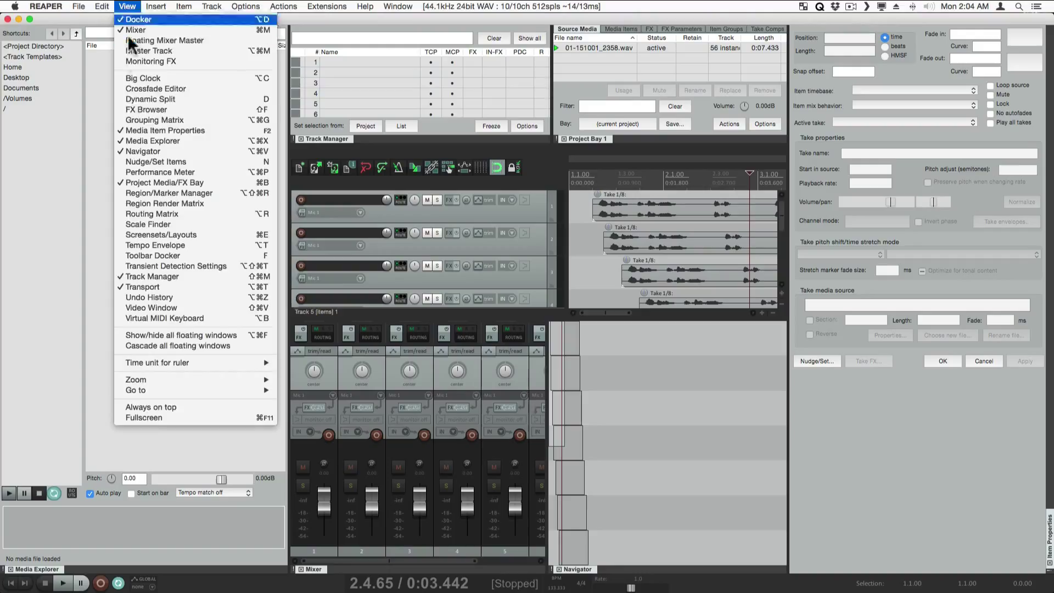
click(127, 132)
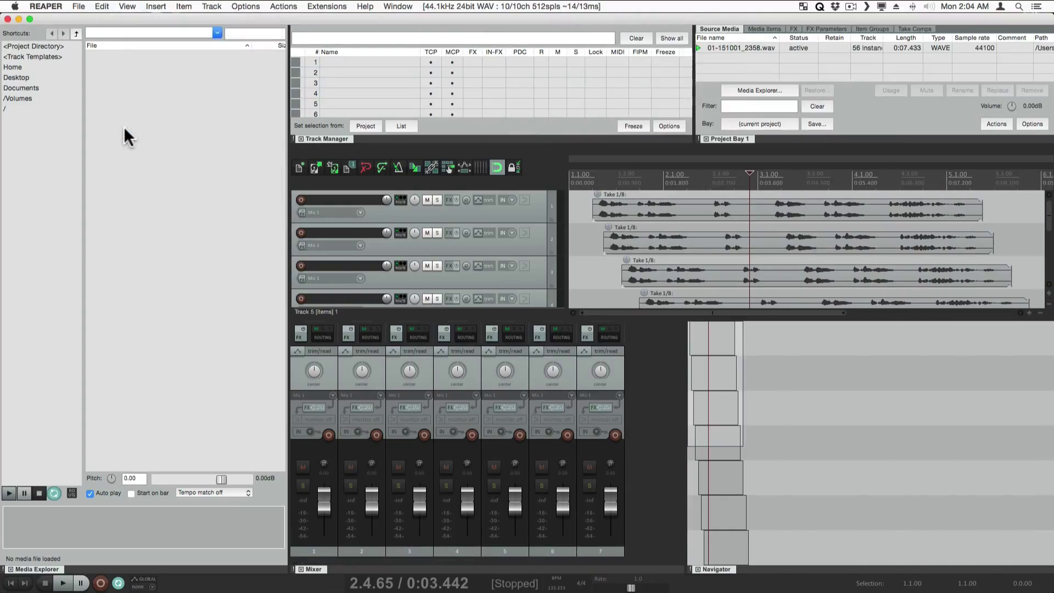
click(127, 7)
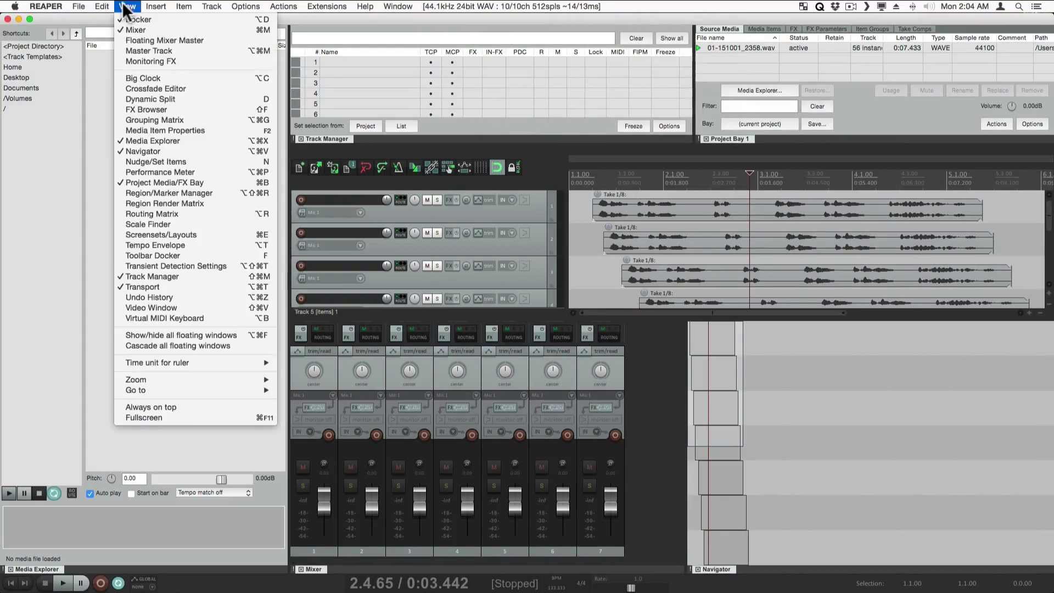
click(120, 130)
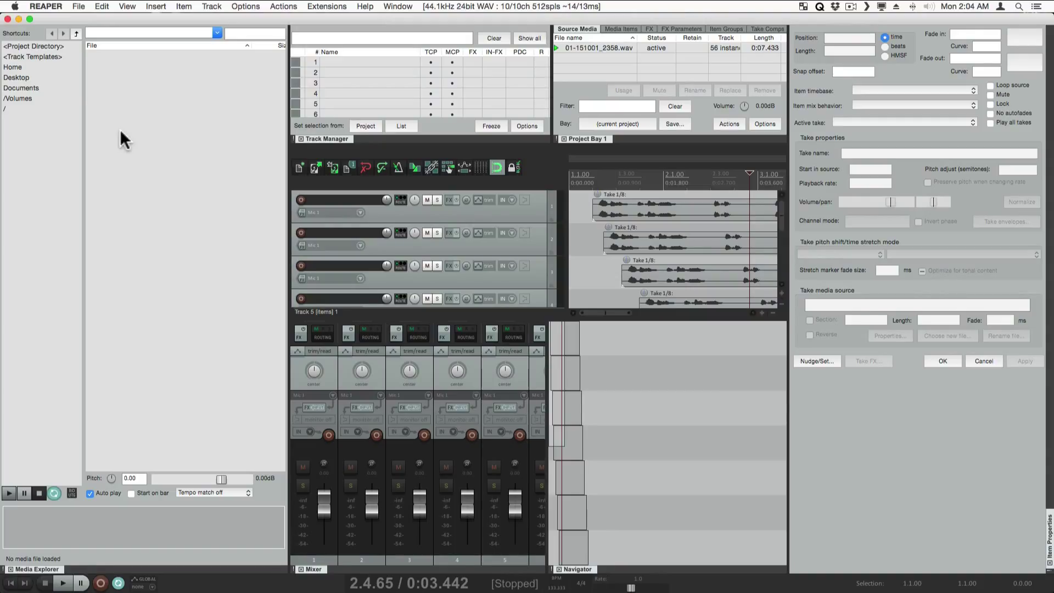
Hide the whole docker from the View menu, then toggle all dockers with Alt+D, ending hidden.
click(126, 8)
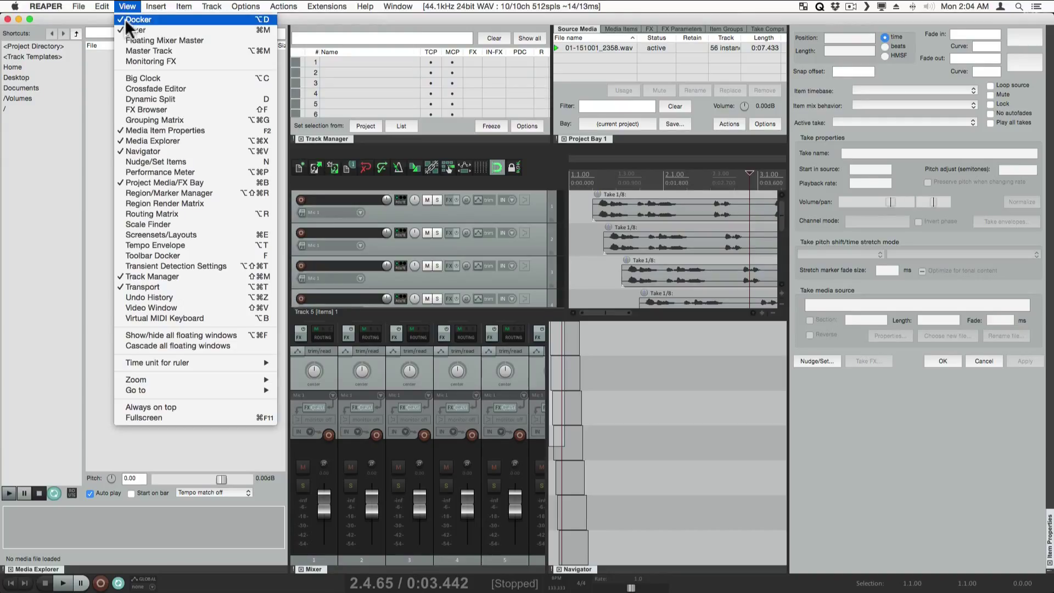
click(126, 20)
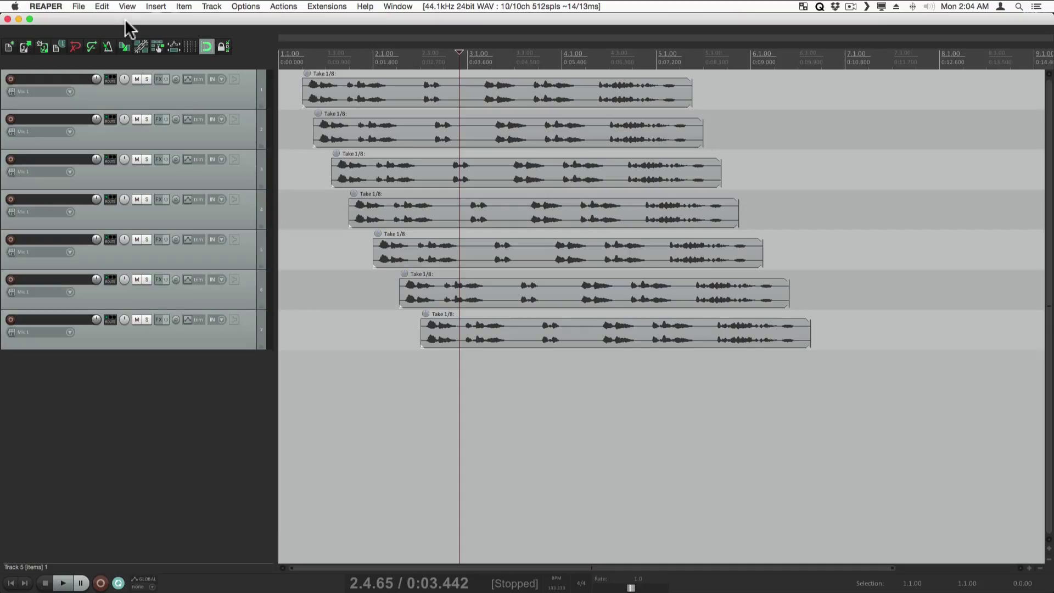
click(126, 7)
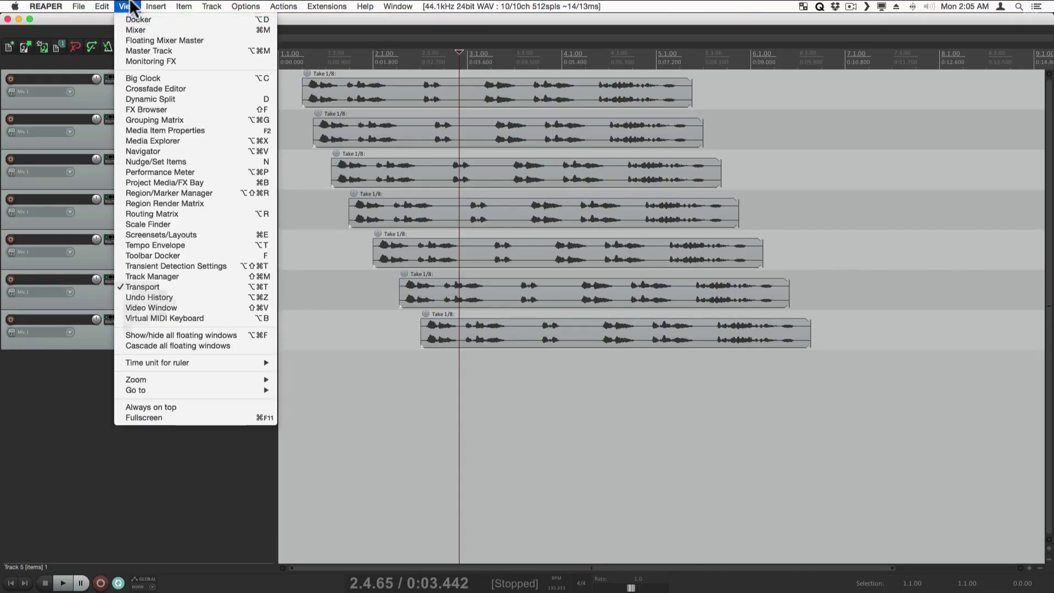
click(132, 7)
key(alt+d)
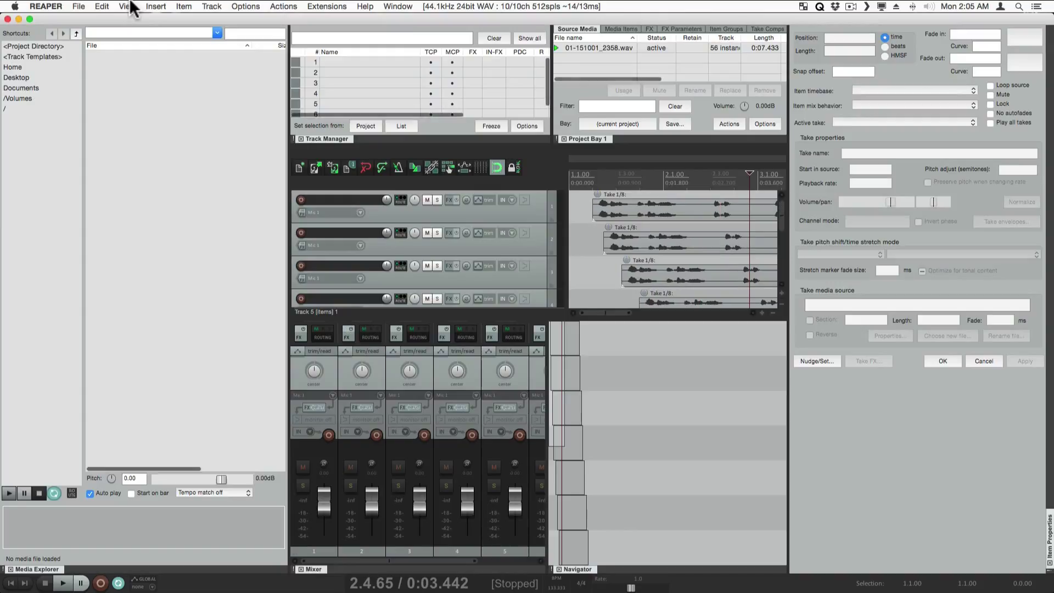
key(alt+d)
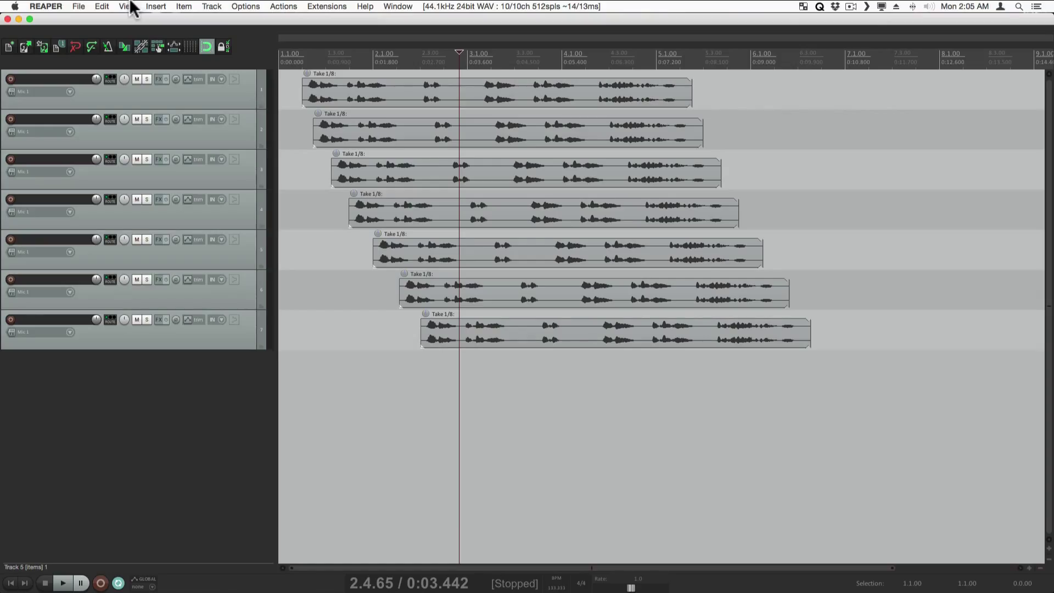
Show only Media Item Properties on the right and the Mixer docked below the tracks.
click(131, 3)
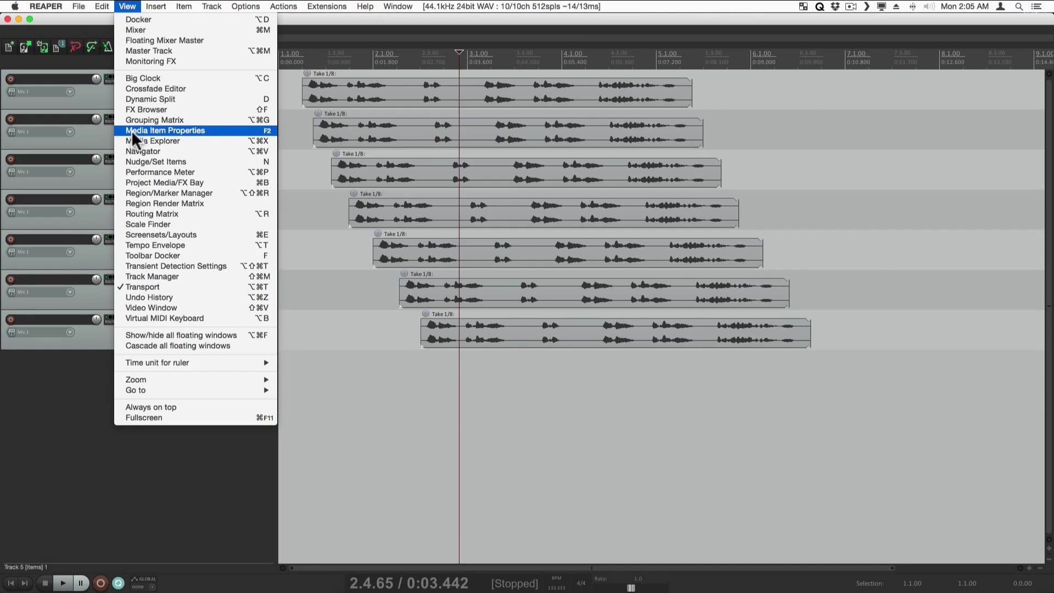
click(131, 132)
click(132, 6)
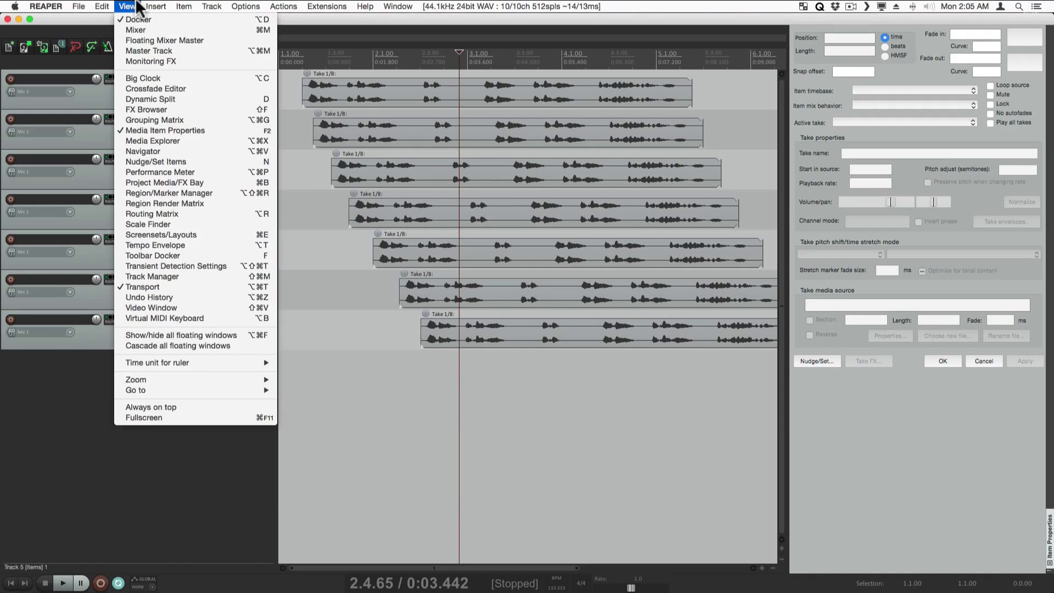
click(137, 29)
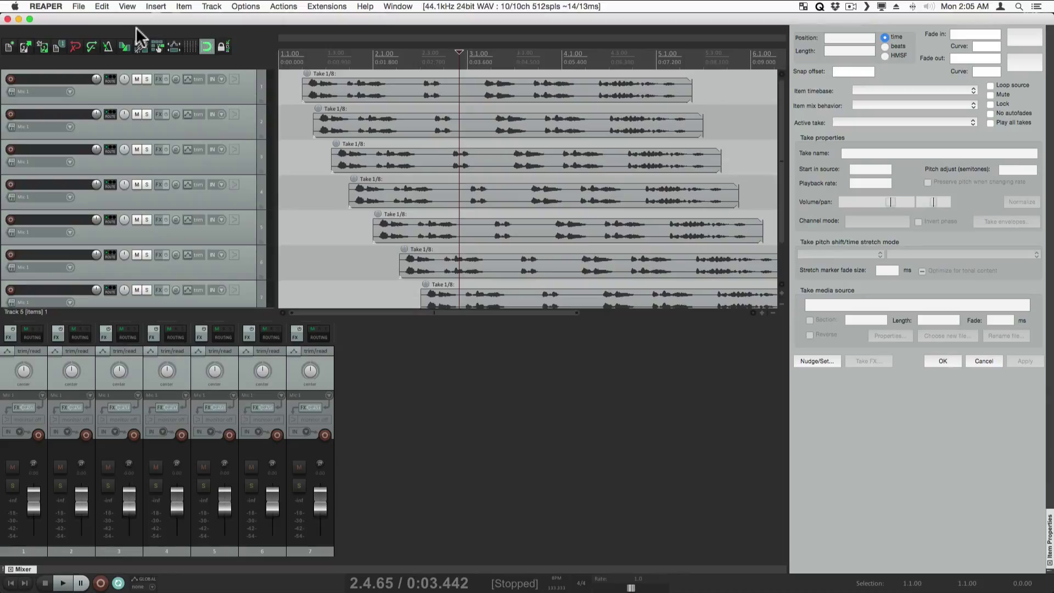